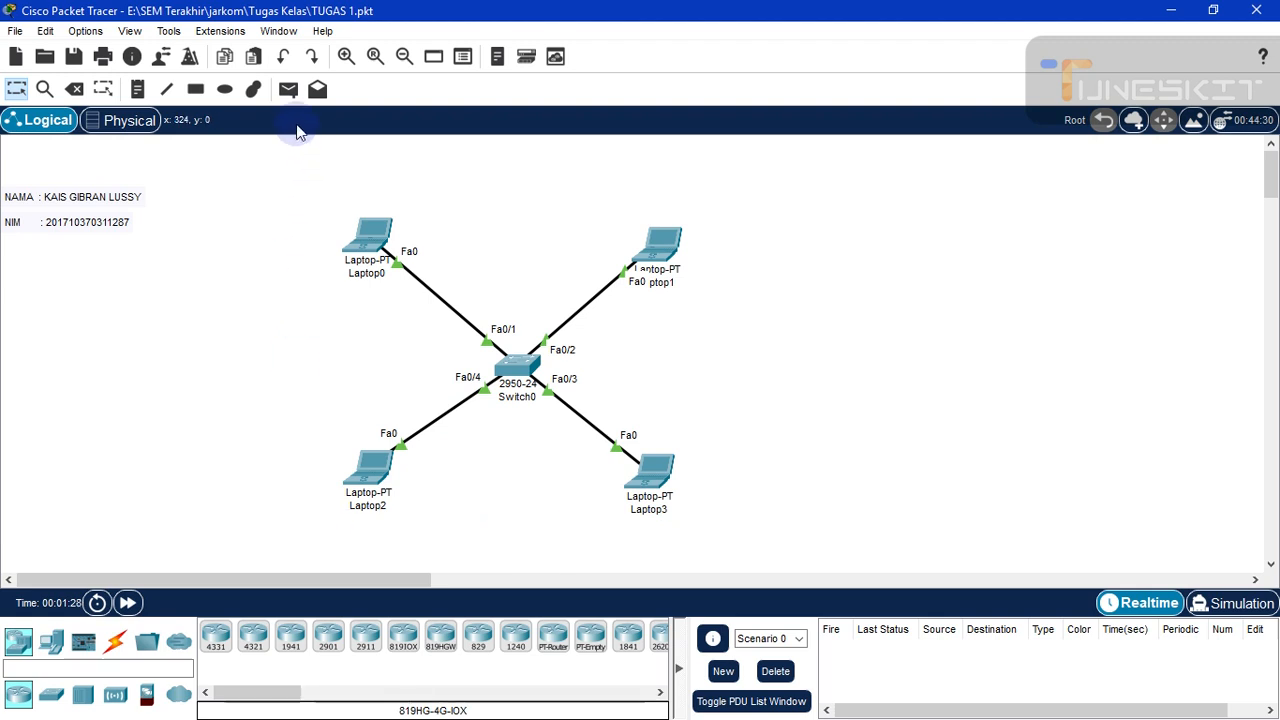
- Try to send a simple PDU from Laptop0 to Laptop1
left_click(288, 90)
left_click(355, 240)
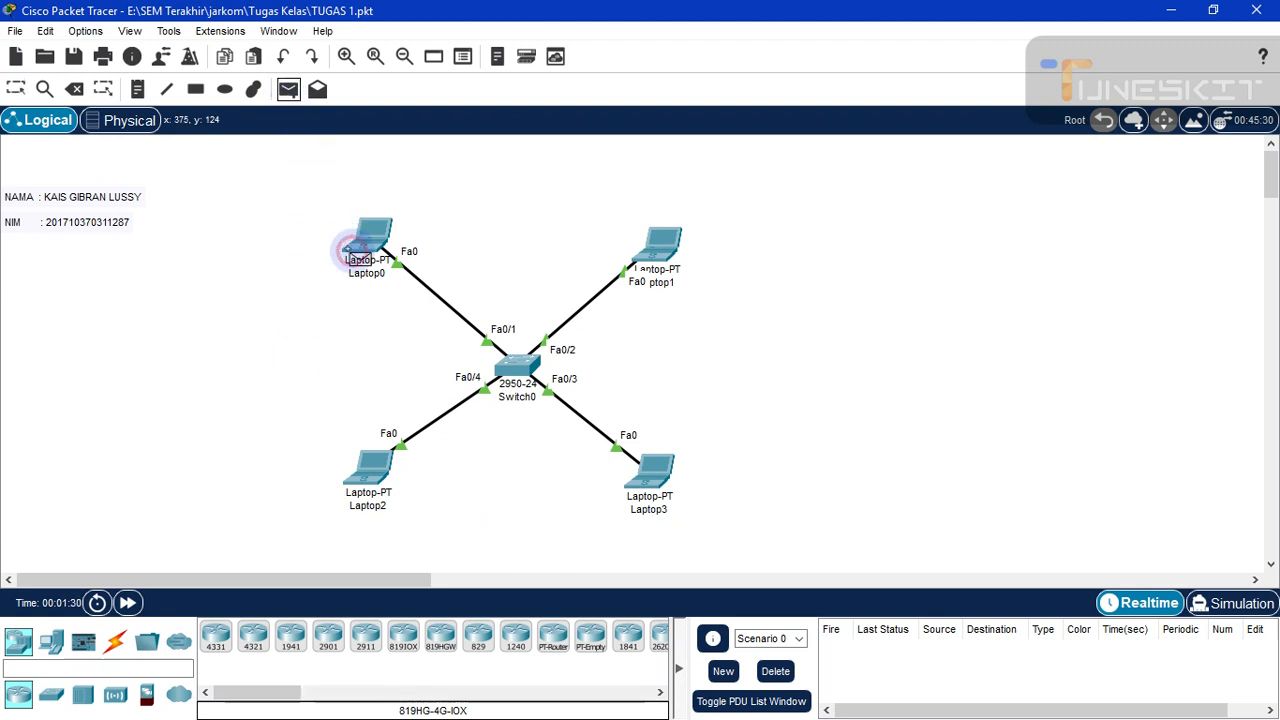
left_click(645, 243)
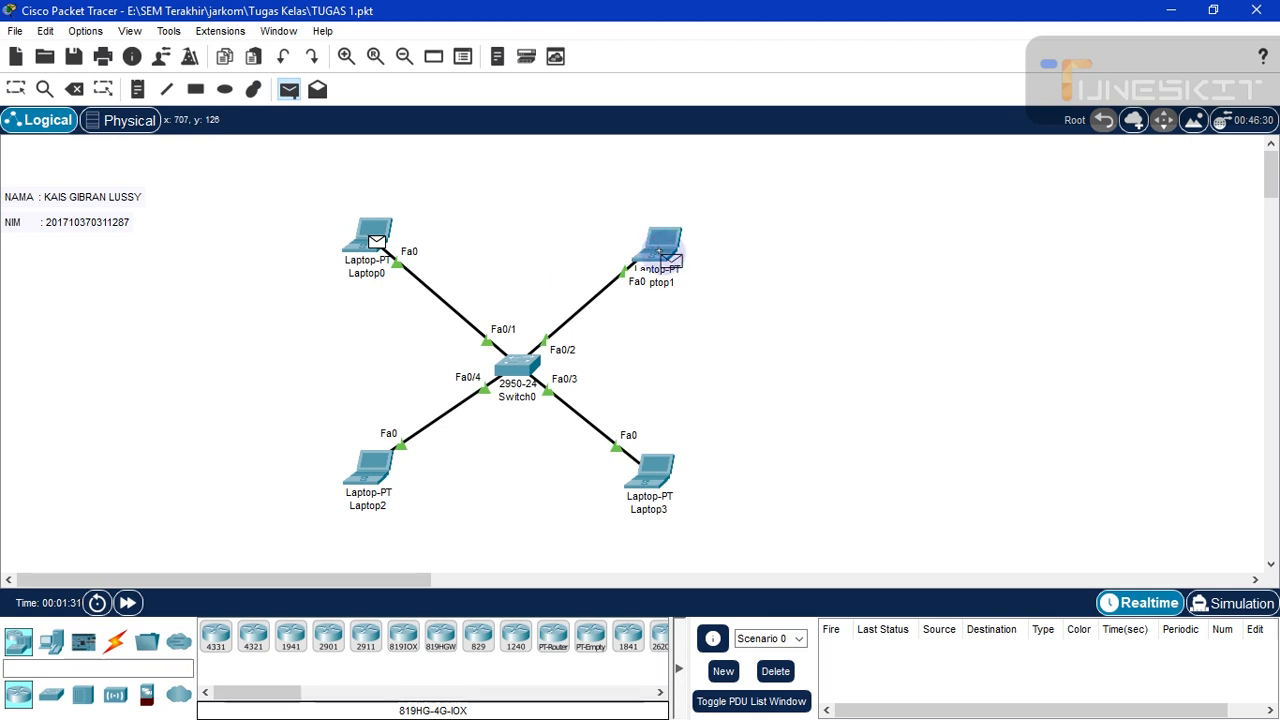
left_click(659, 251)
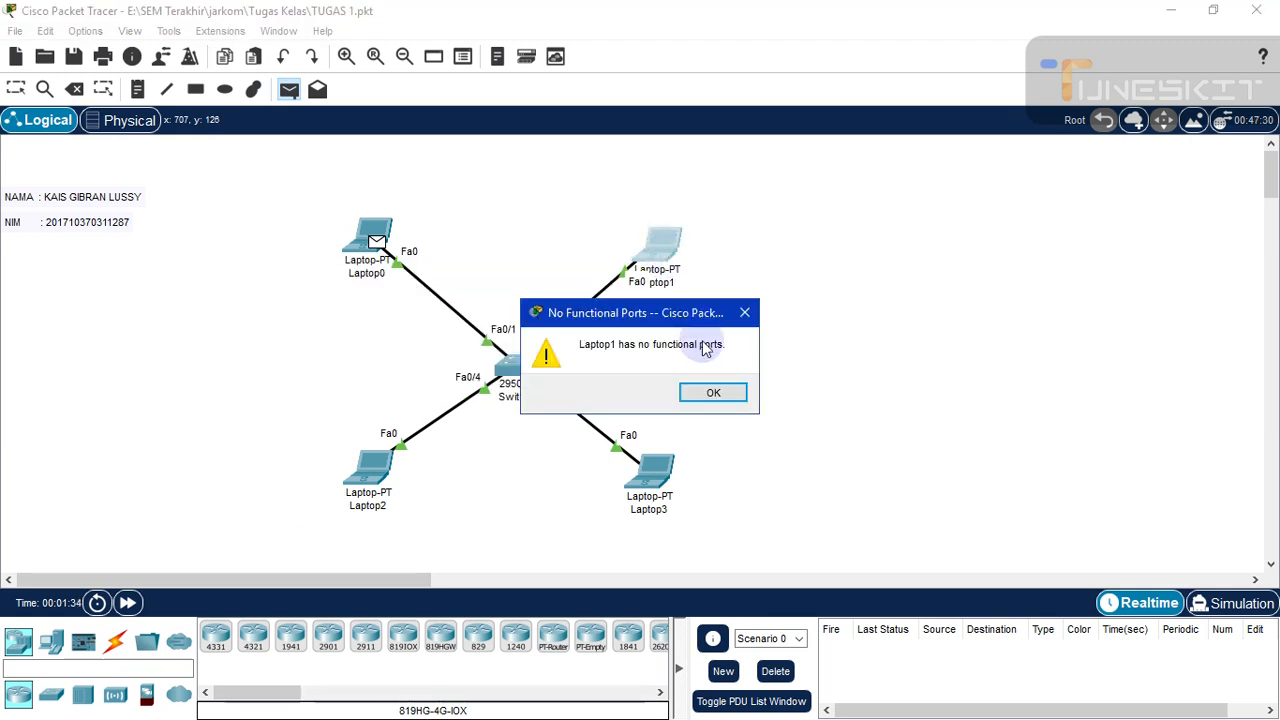
left_click(716, 392)
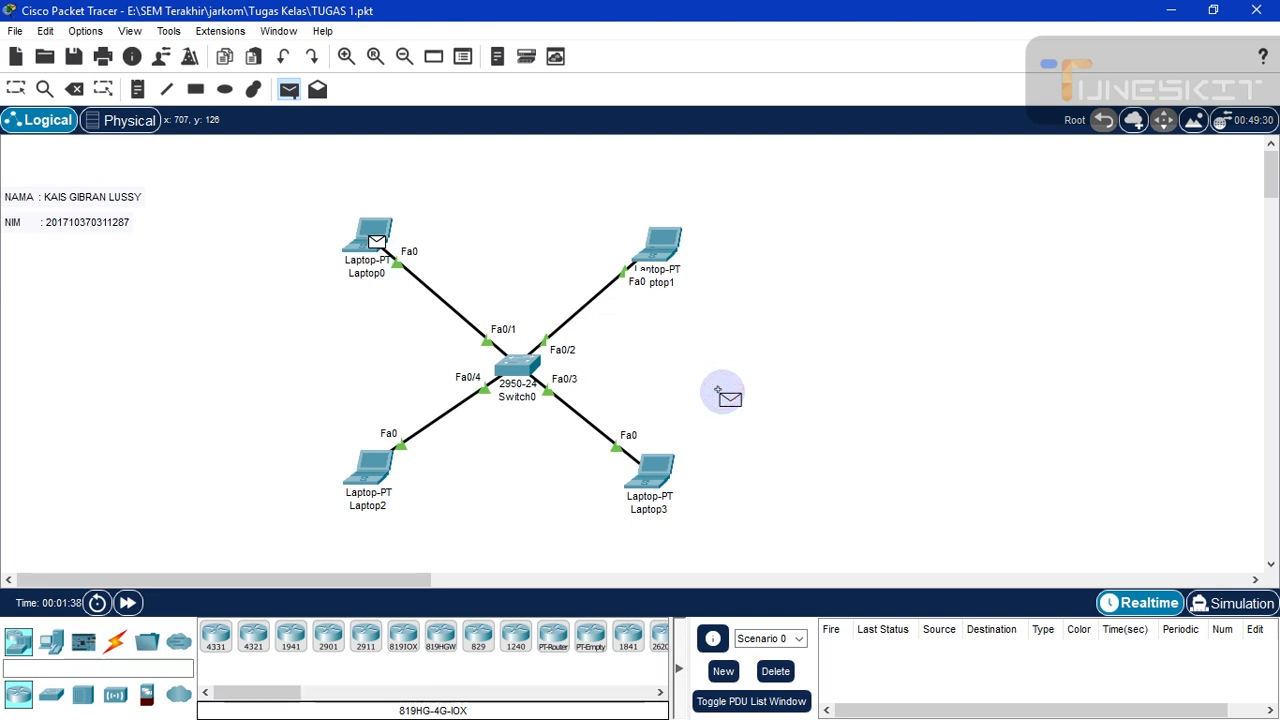
left_click(16, 89)
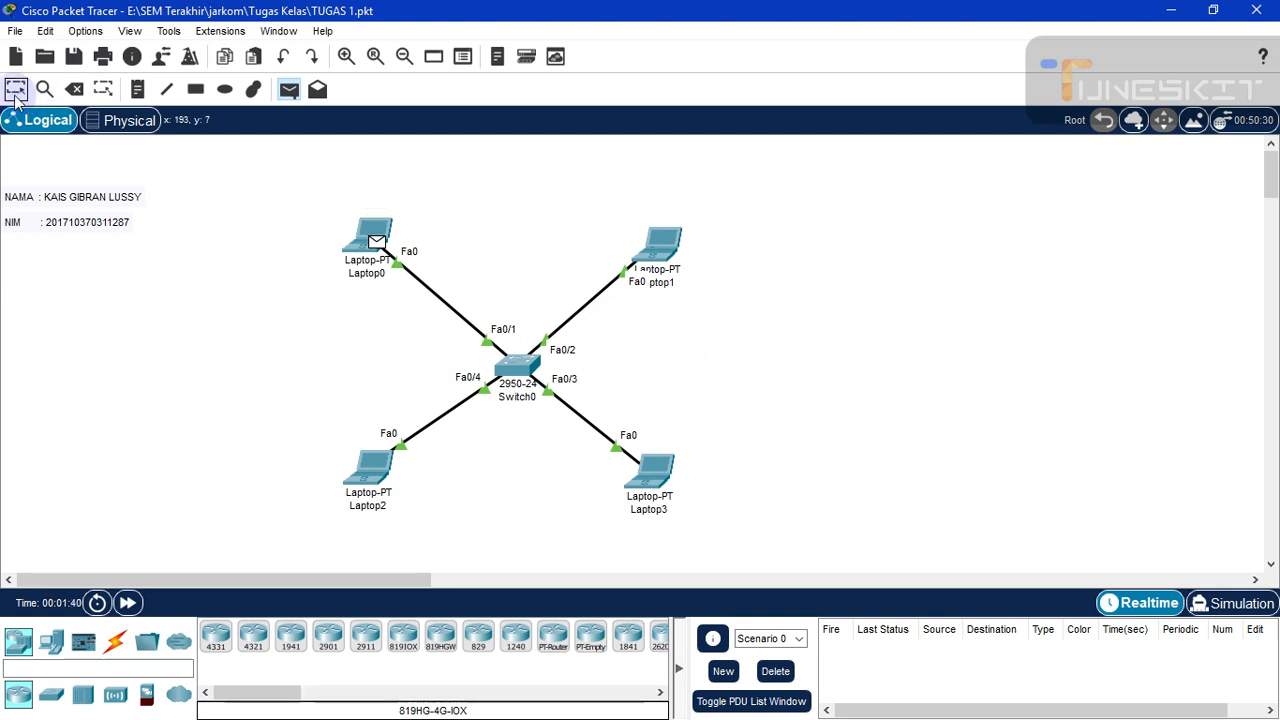
left_click(249, 213)
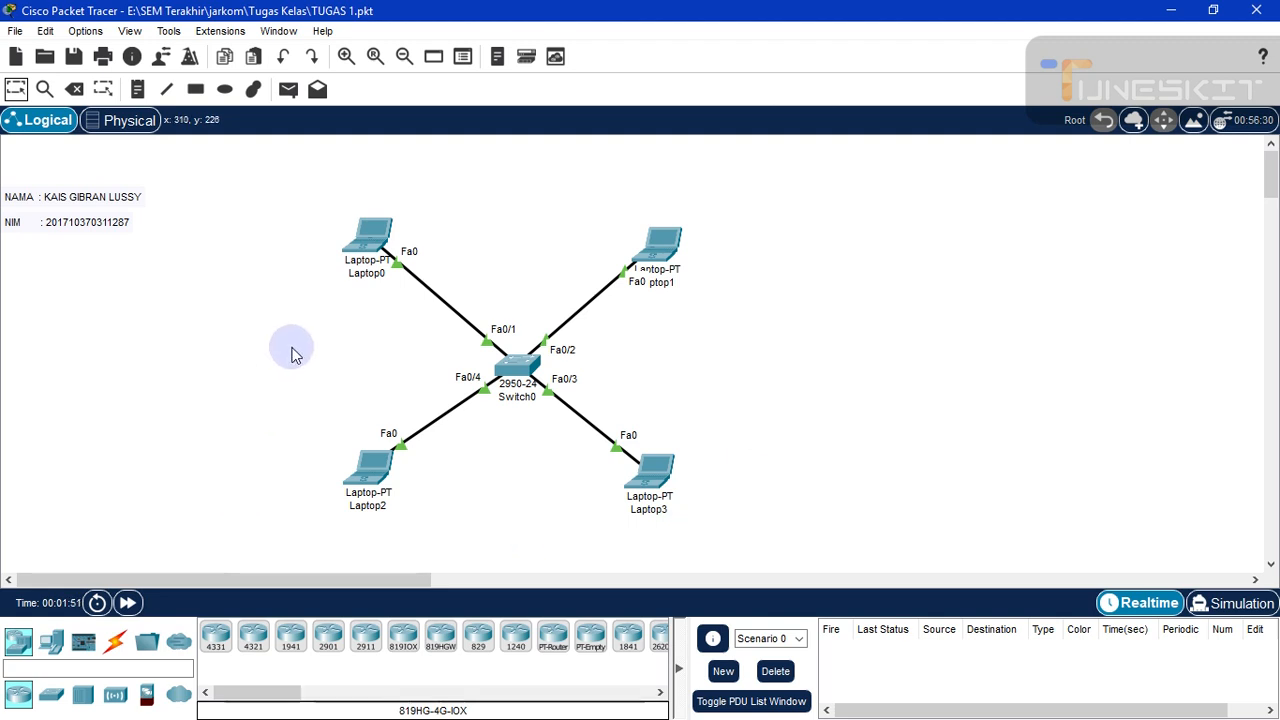
- Assign Laptop0 the static IPv4 address 10.10.10.1 with subnet mask 255.255.255.0
left_click(366, 240)
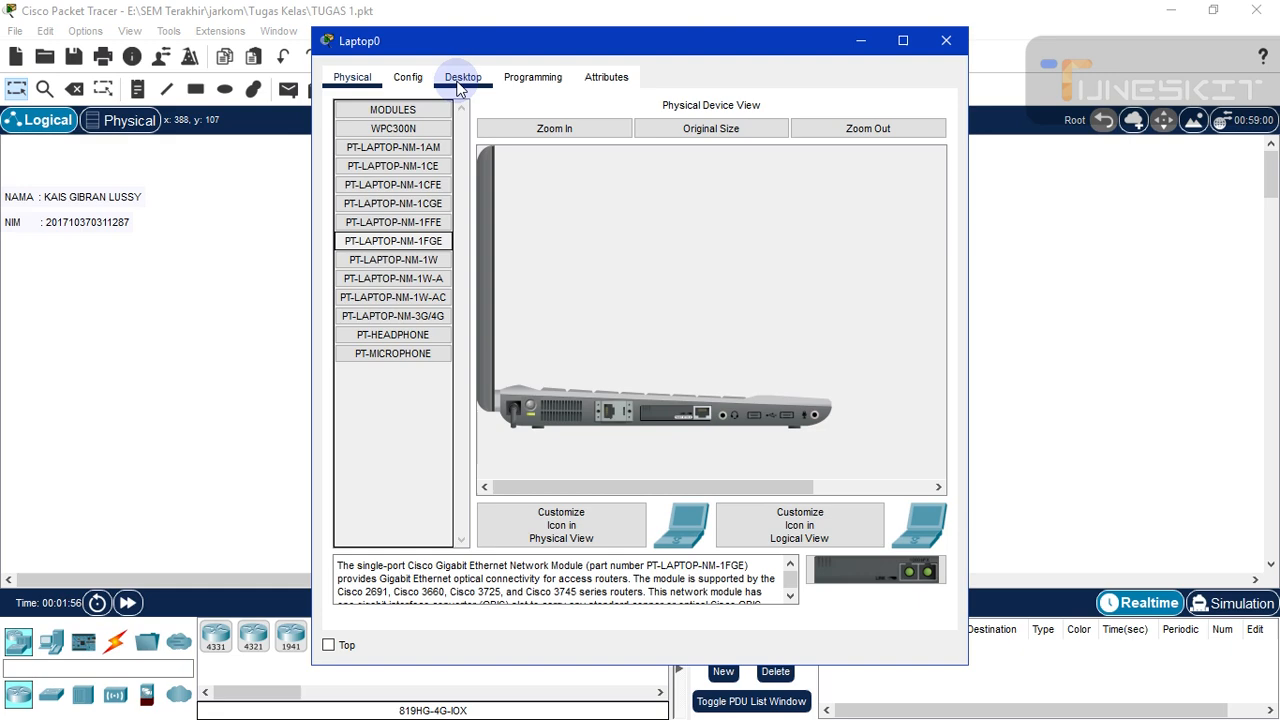
left_click(460, 80)
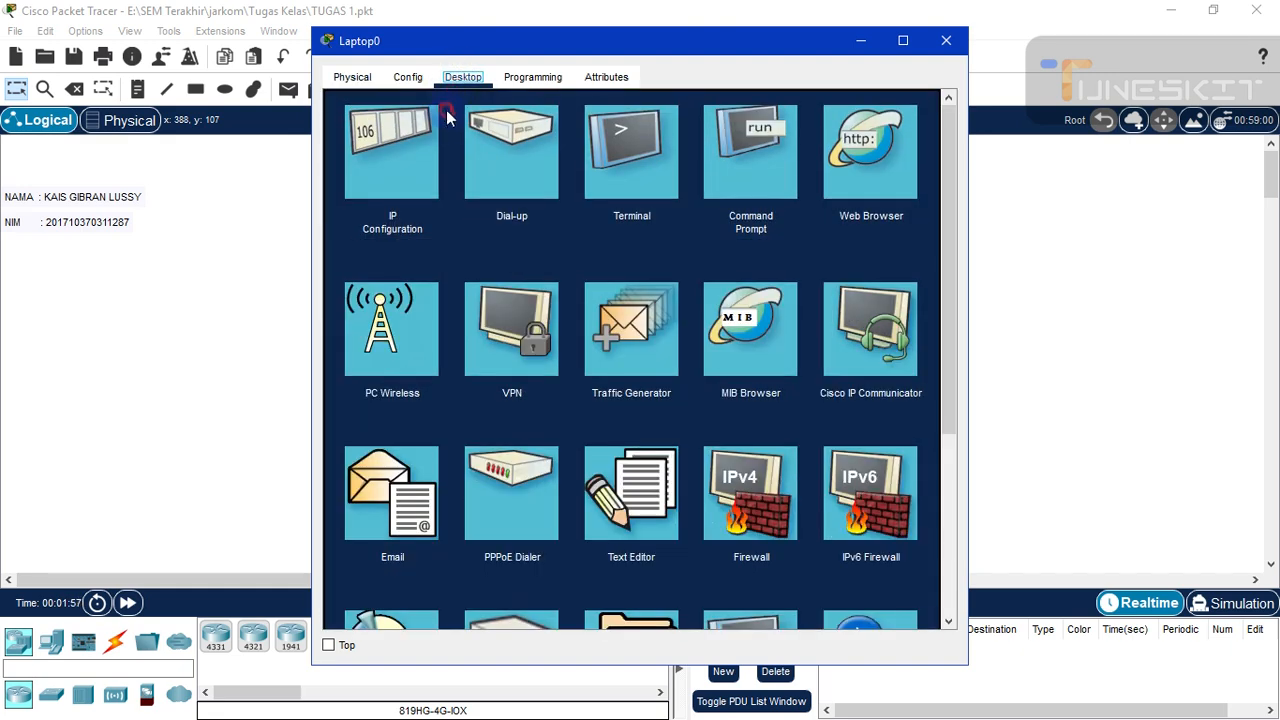
left_click(418, 148)
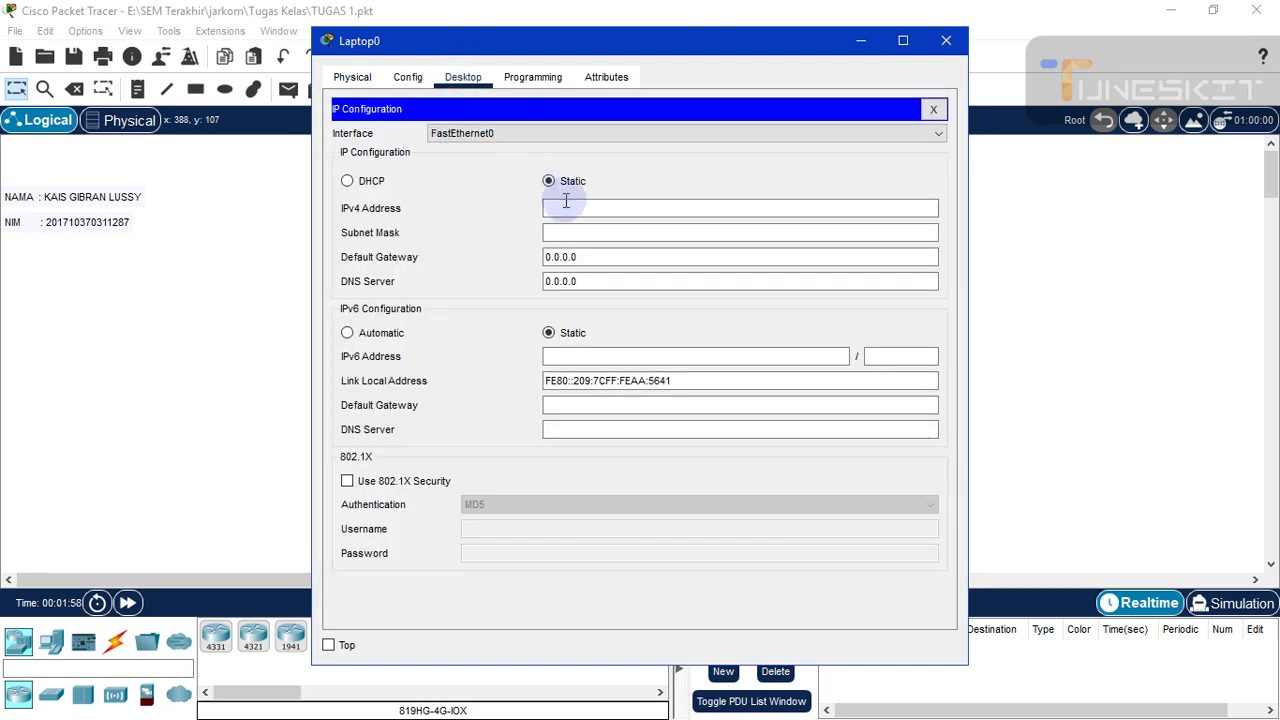
left_click(566, 206)
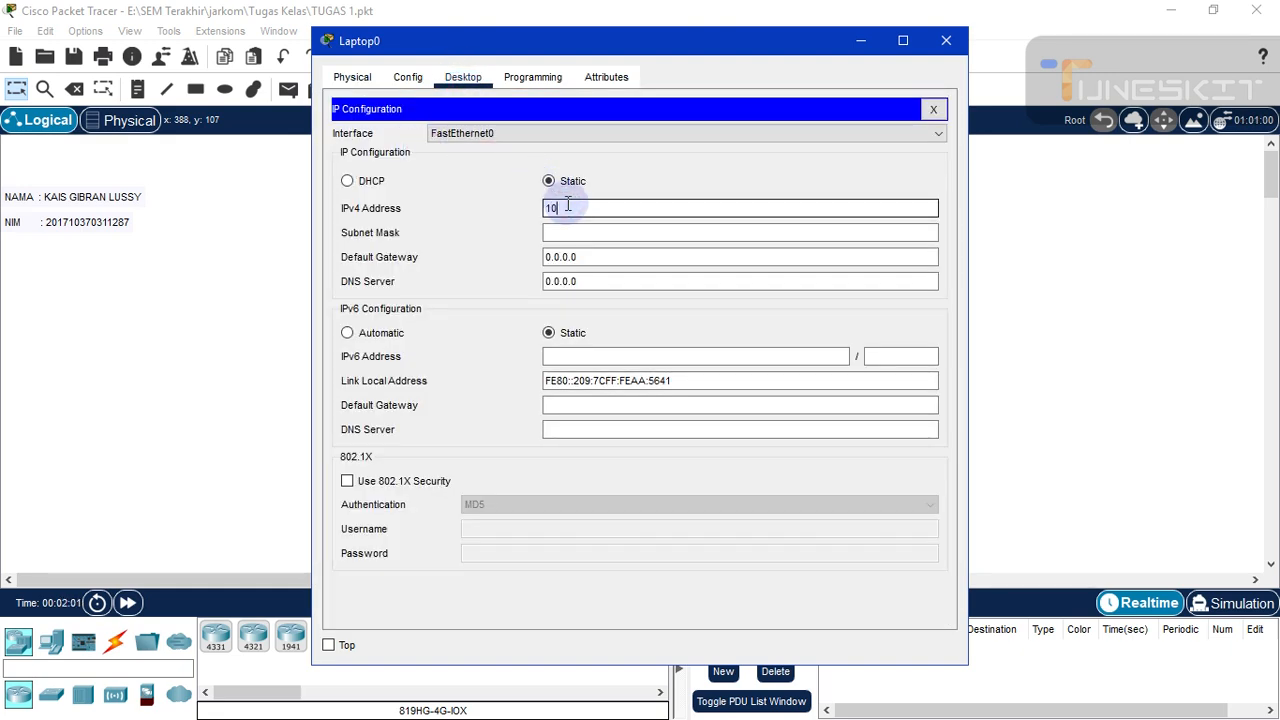
type("10.10.10.1")
left_click(575, 232)
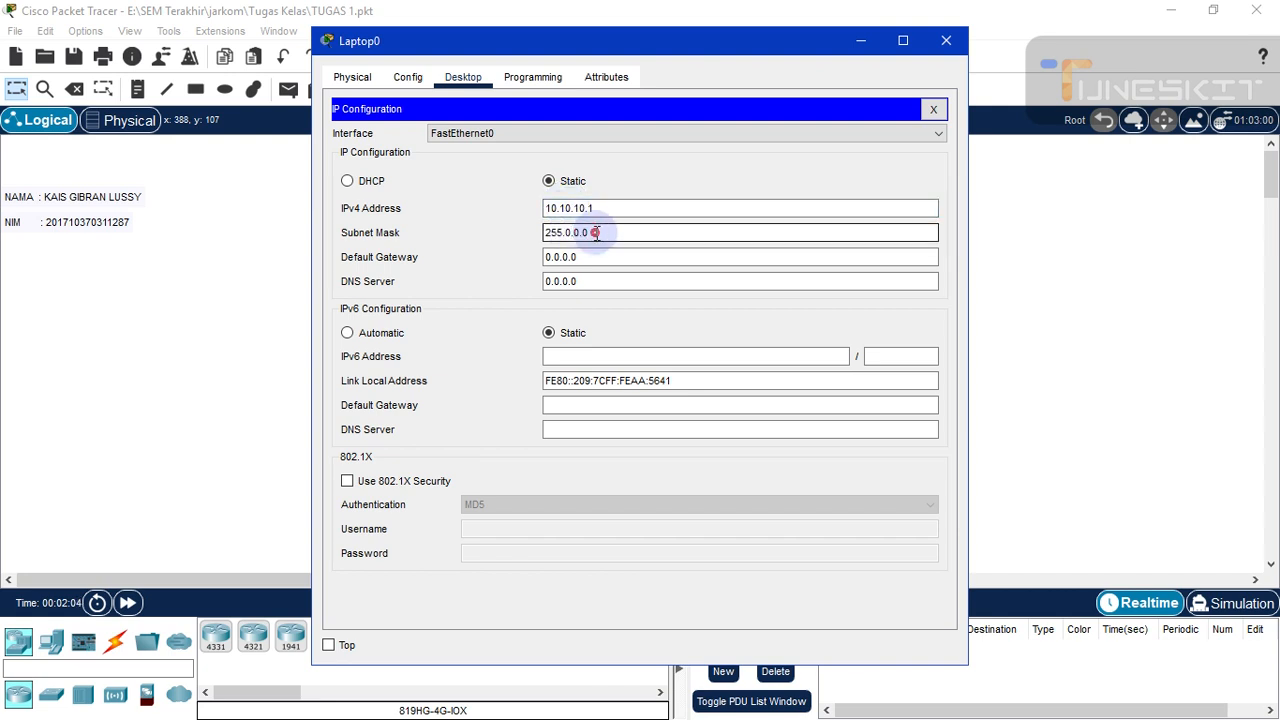
key("BackSpace")
type(".0")
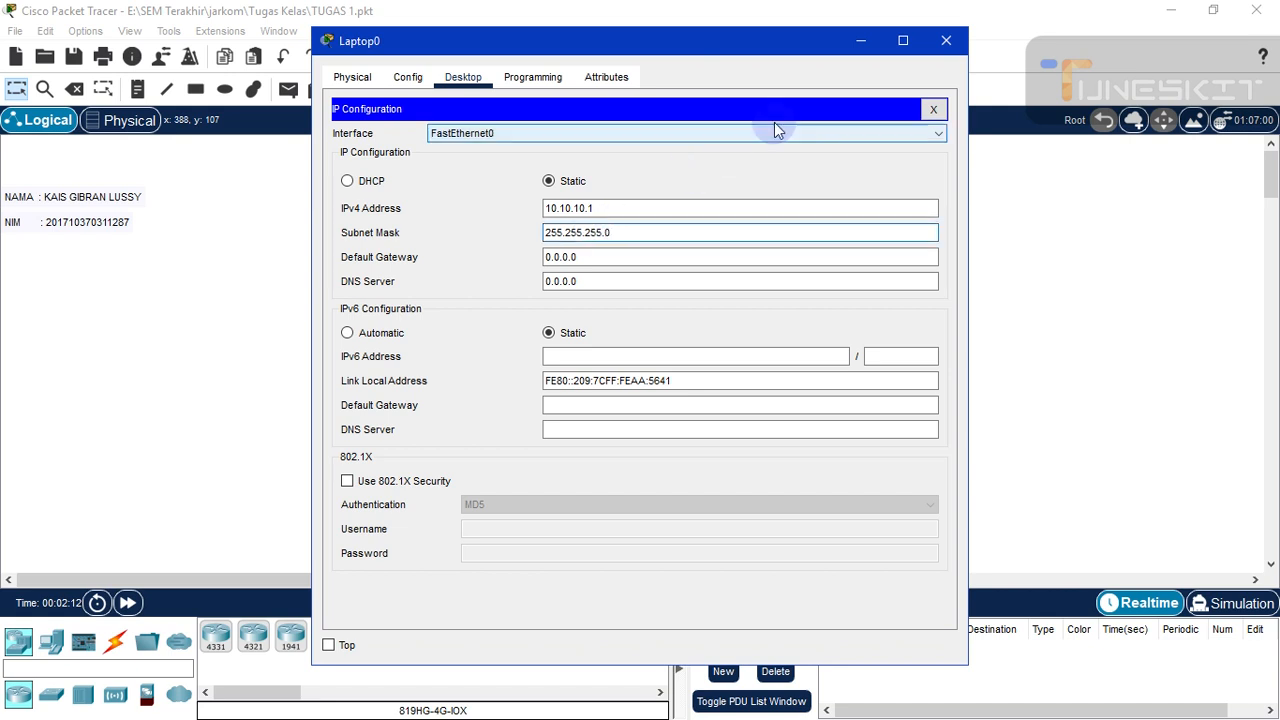
left_click(945, 41)
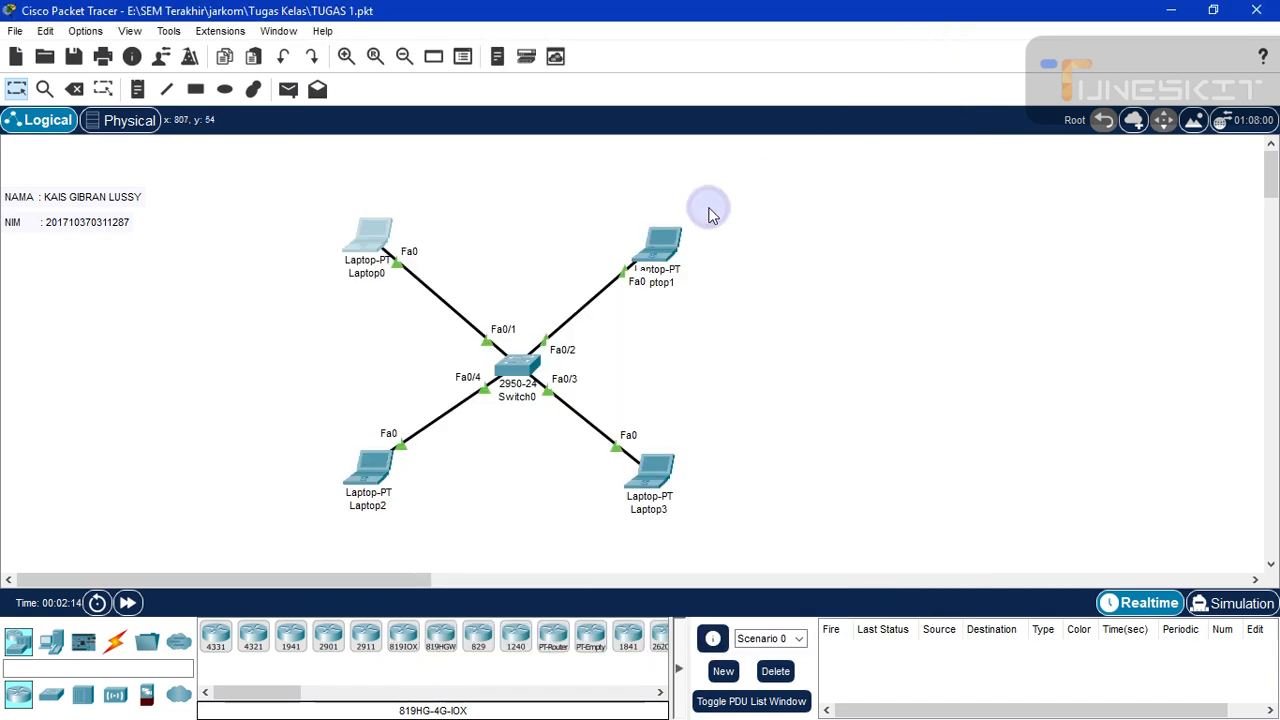
- Assign Laptop1 the static IPv4 address 10.10.10.2 and replace the default subnet mask
left_click(648, 258)
left_click(463, 77)
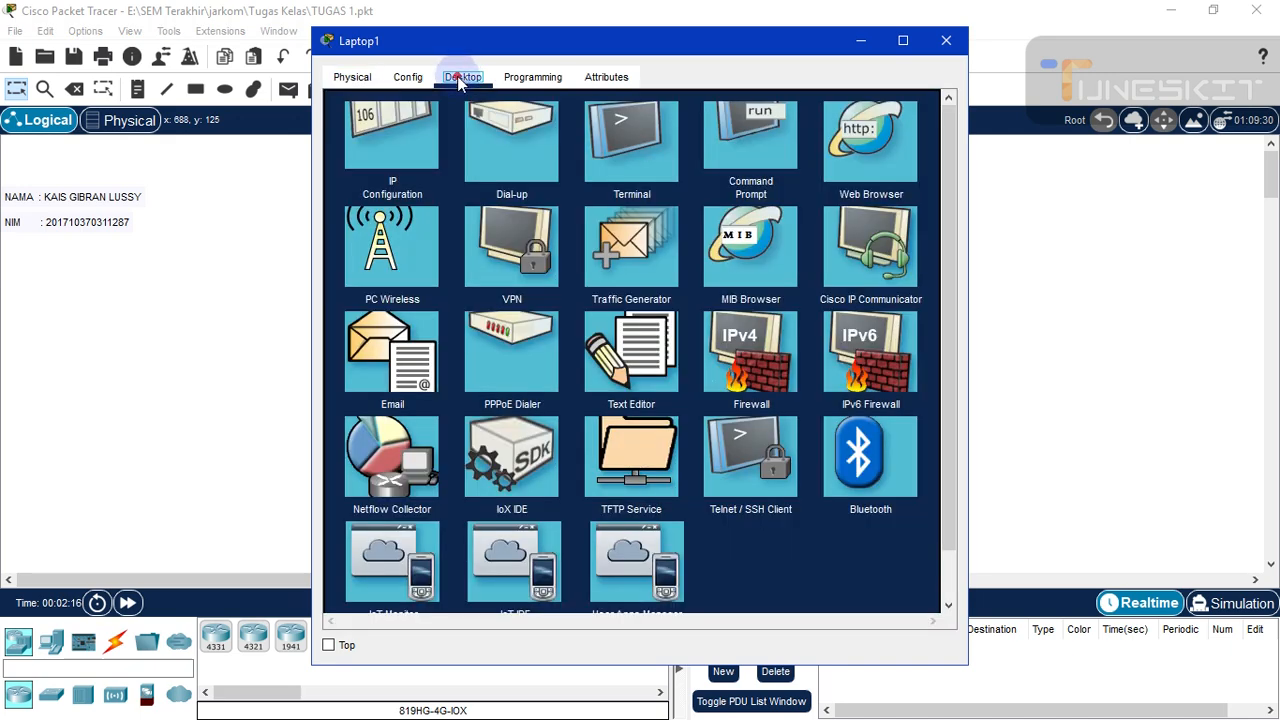
left_click(435, 188)
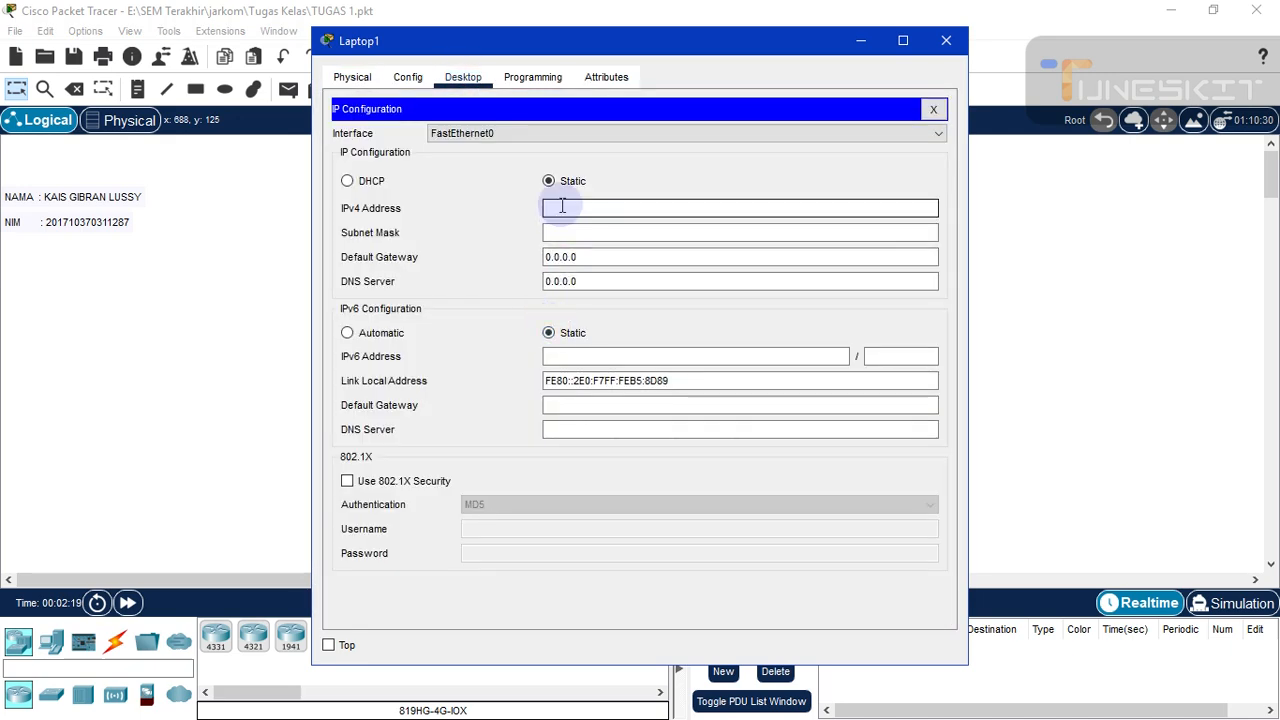
left_click(562, 207)
type("10.")
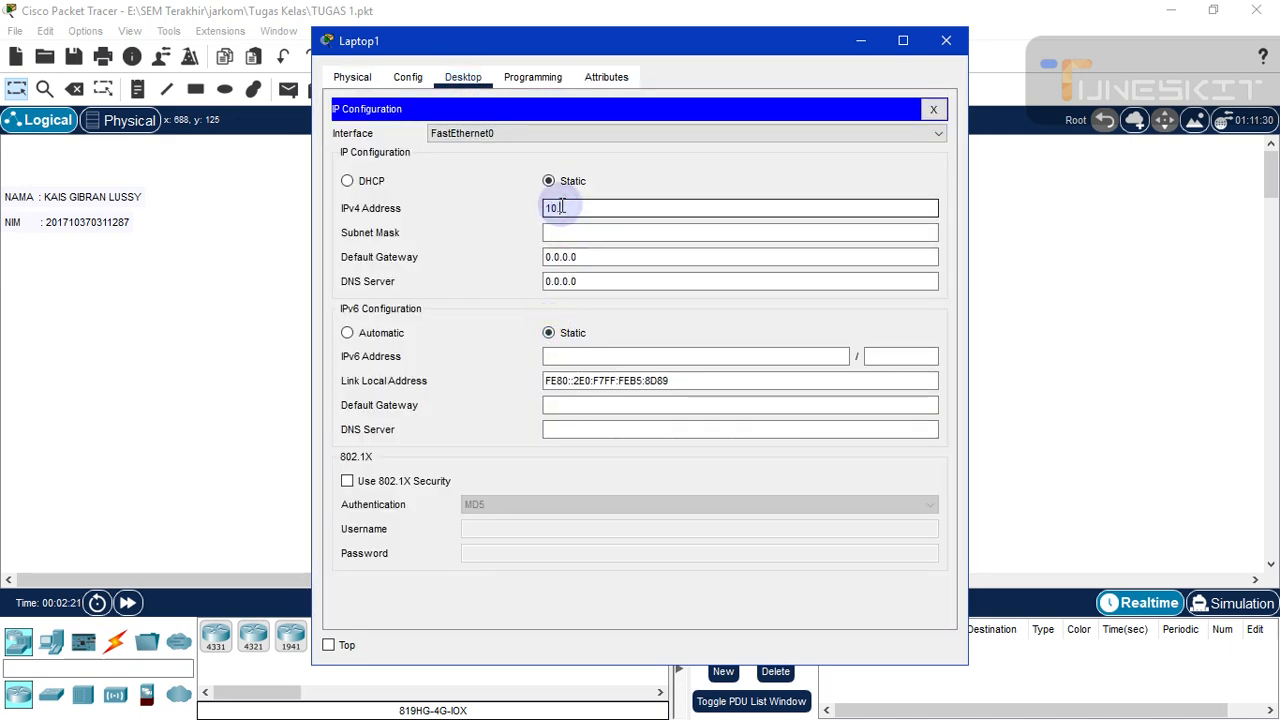
type("0.0.10.2")
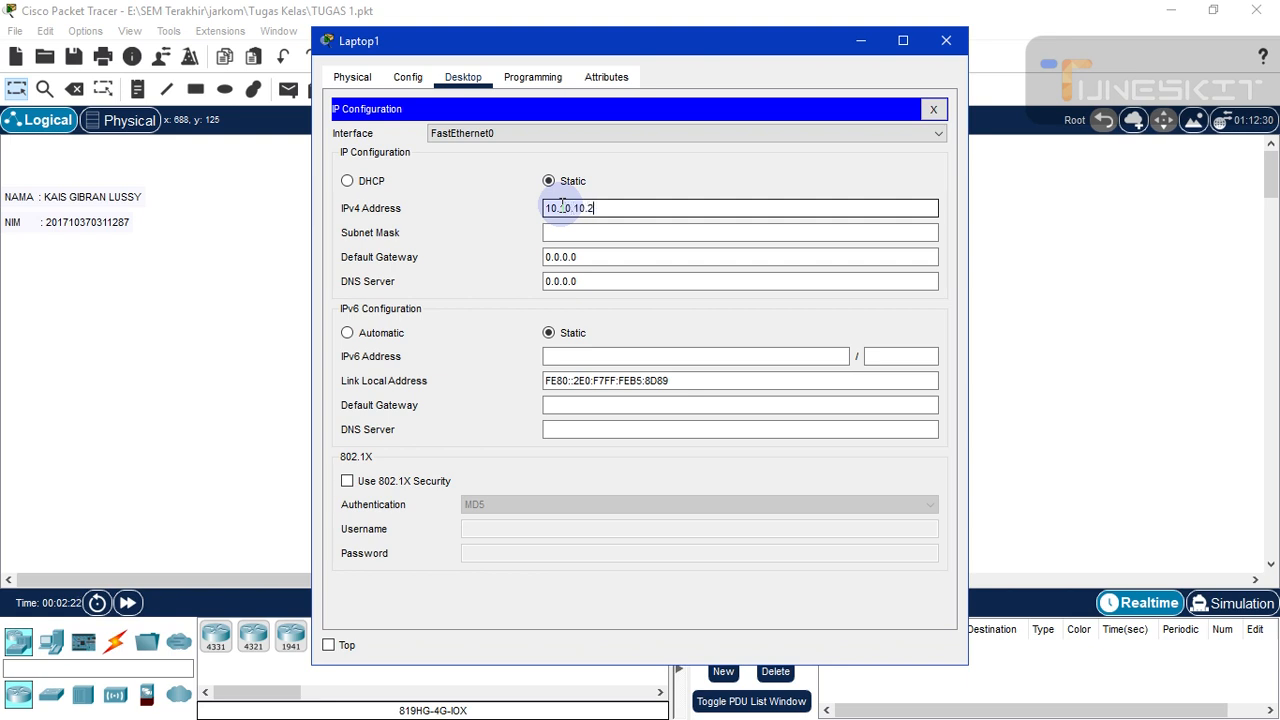
left_click(569, 234)
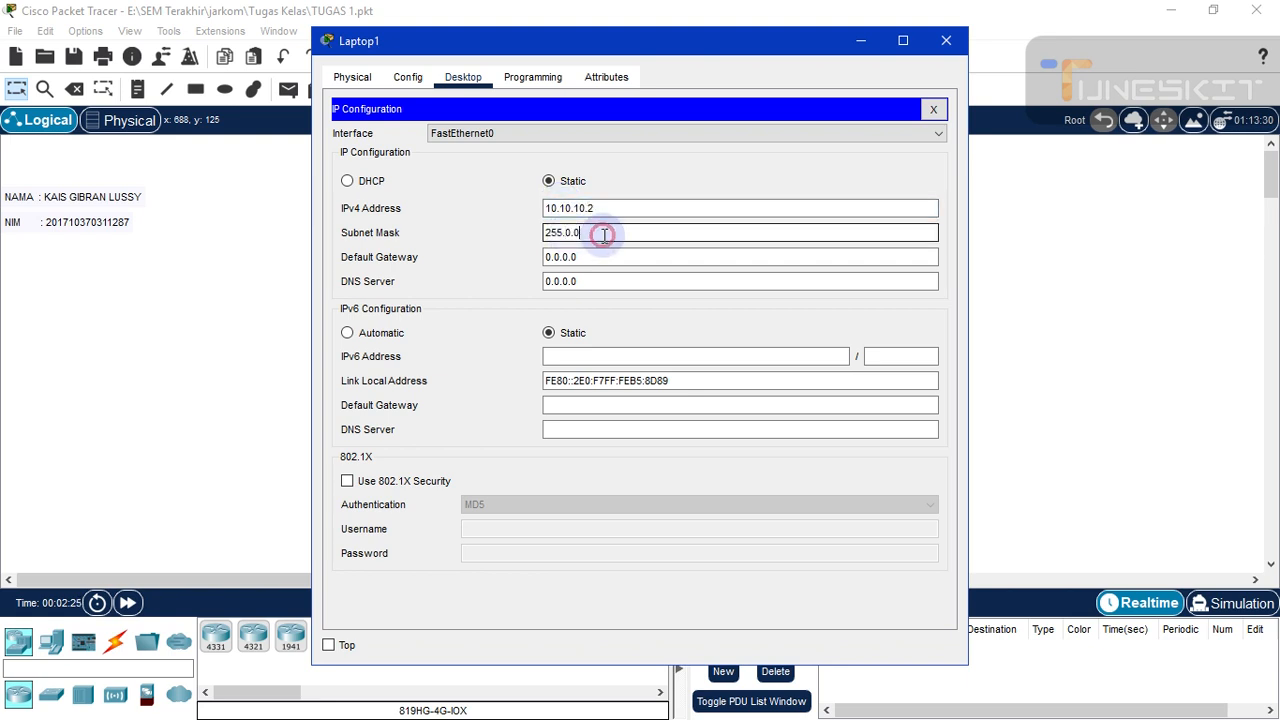
key("BackSpace")
key("BackSpace")
key("BackSpace")
key("BackSpace")
left_click(942, 42)
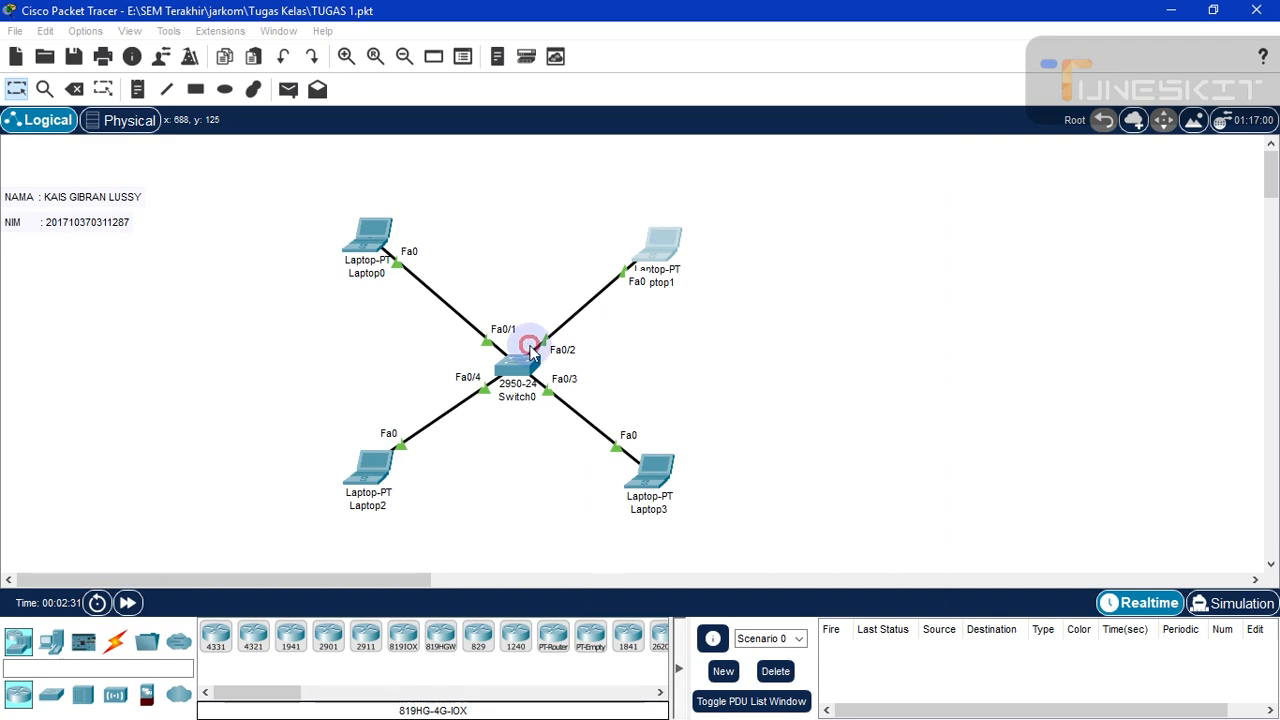
- Assign Laptop2 the static IPv4 address 192.168.1.1 with the default subnet mask 255.255.255.0
left_click(362, 474)
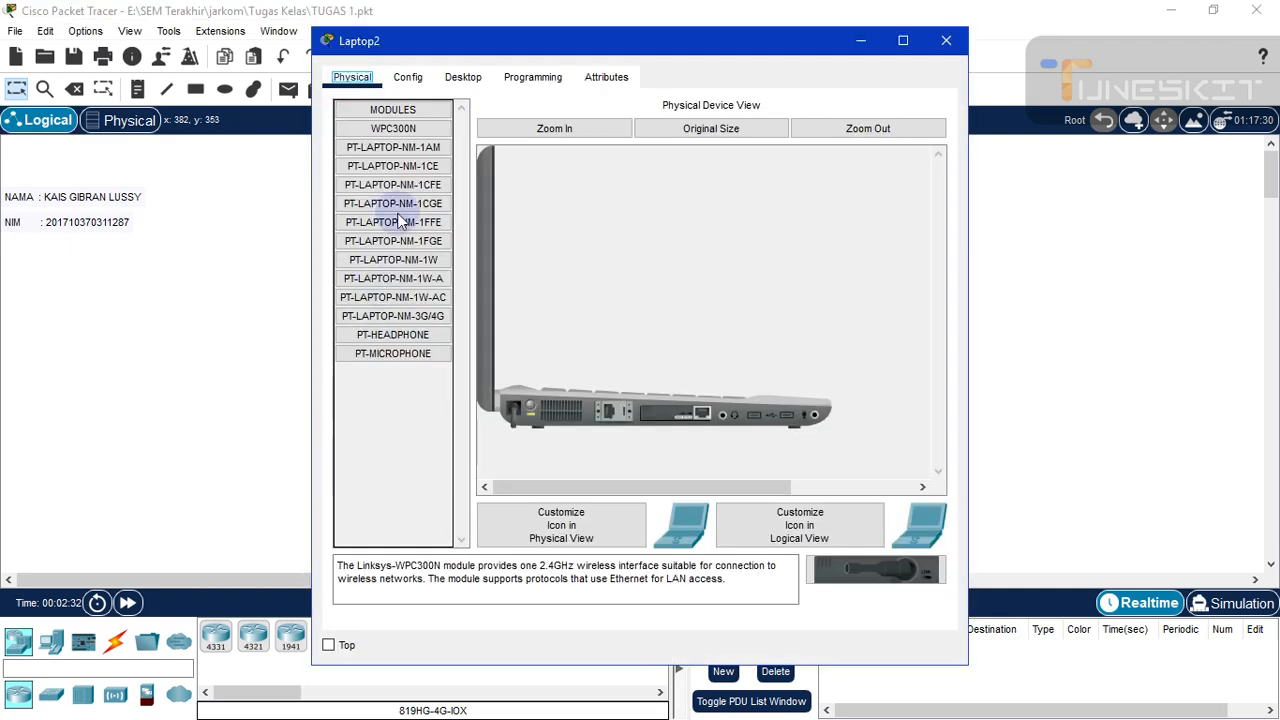
left_click(462, 78)
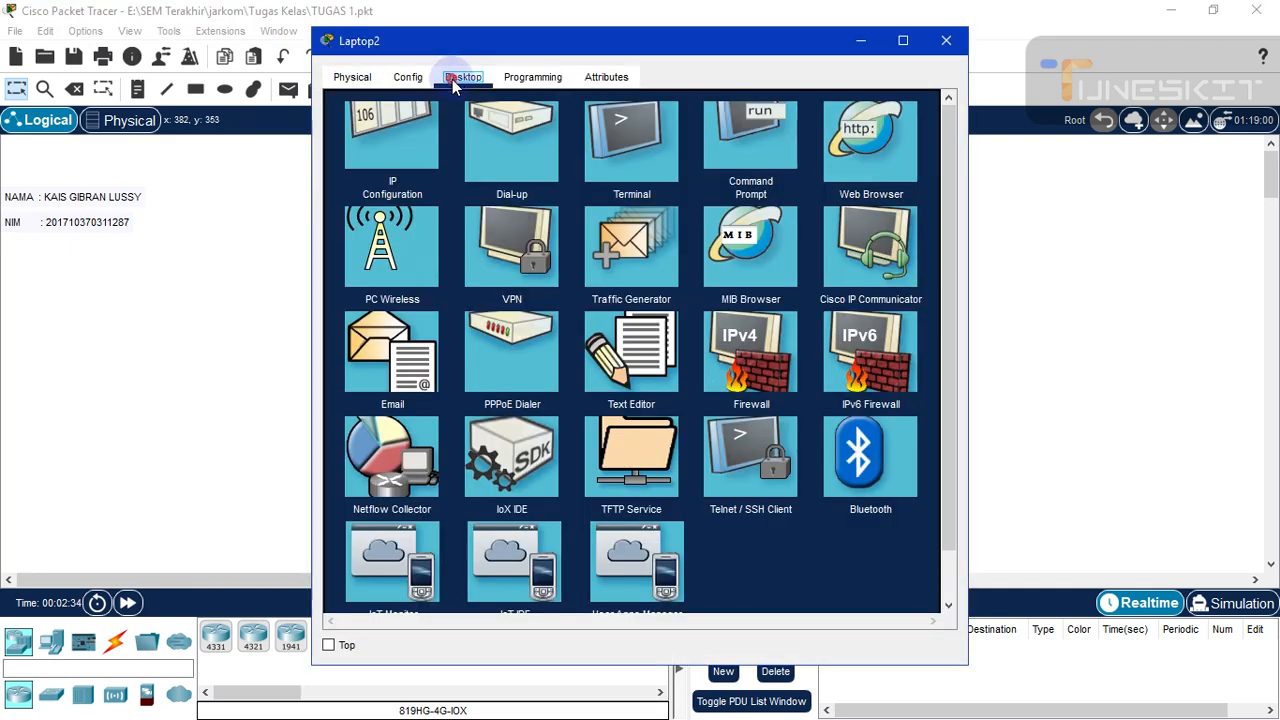
left_click(385, 143)
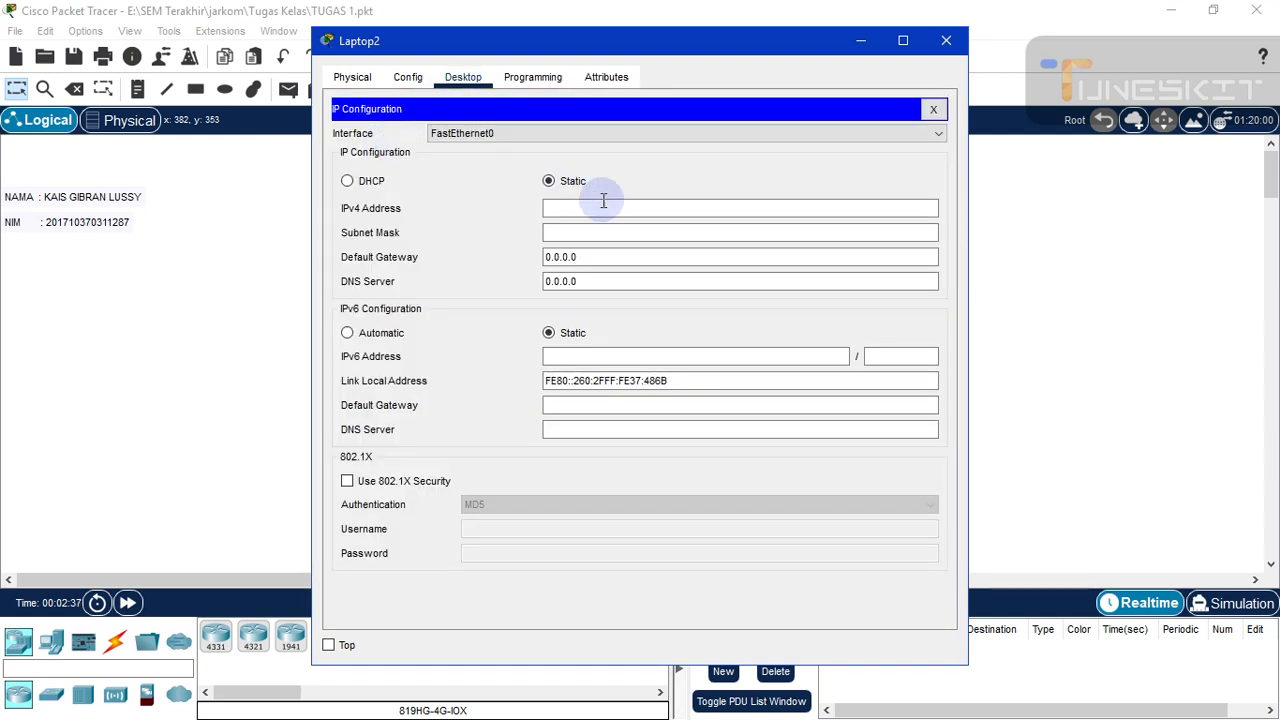
left_click(573, 207)
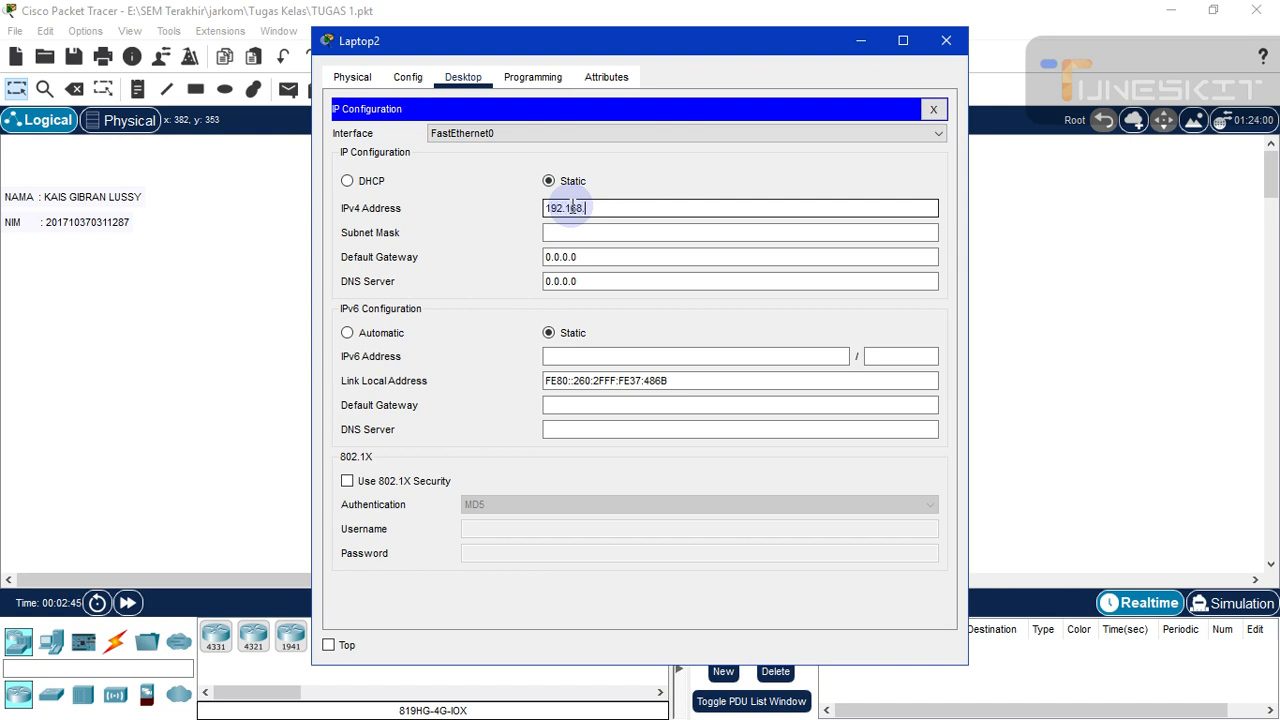
type("192.168.1.1")
left_click(610, 230)
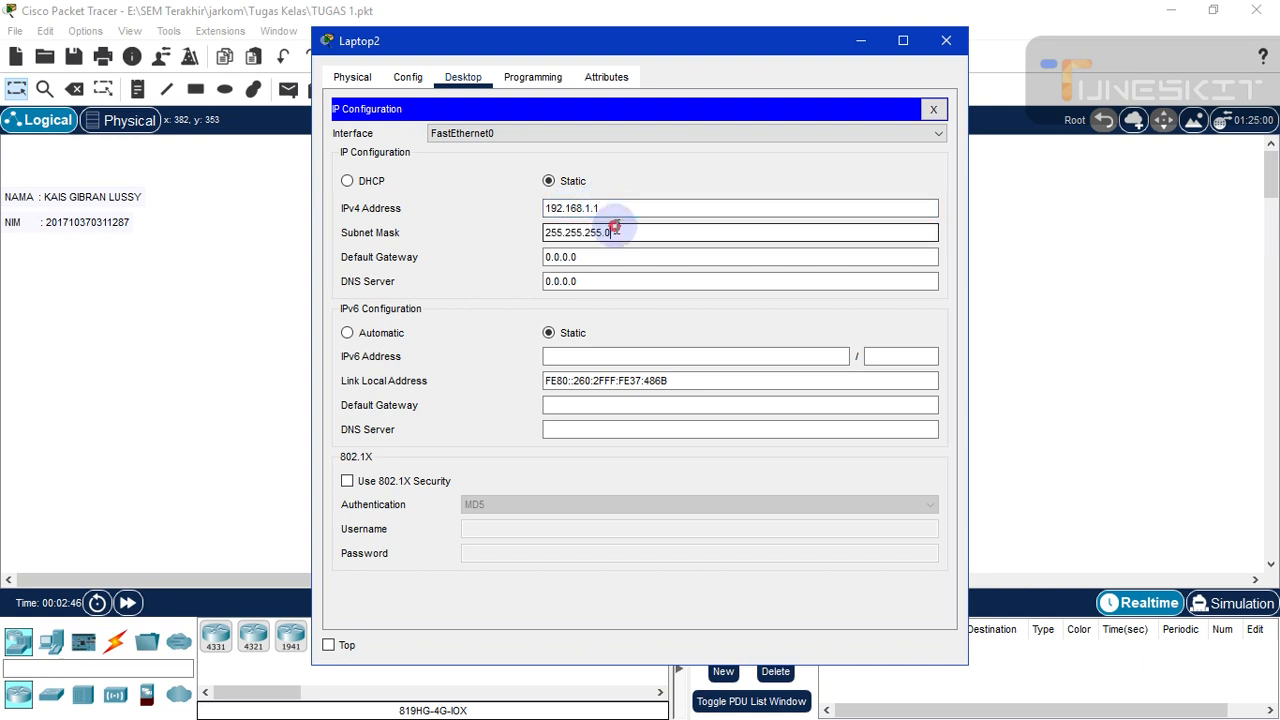
left_click(998, 18)
left_click(946, 40)
- Assign Laptop3 the static IPv4 address 192.168.1.2 with the default subnet mask
left_click(655, 466)
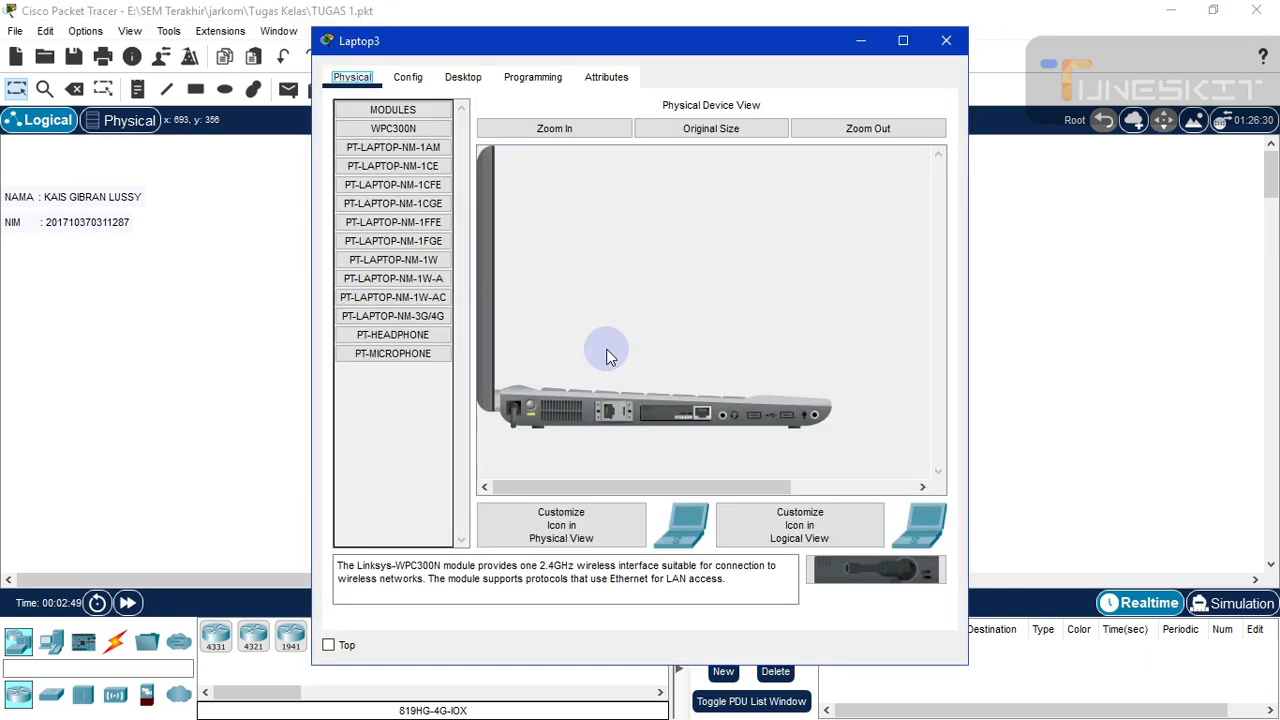
left_click(462, 80)
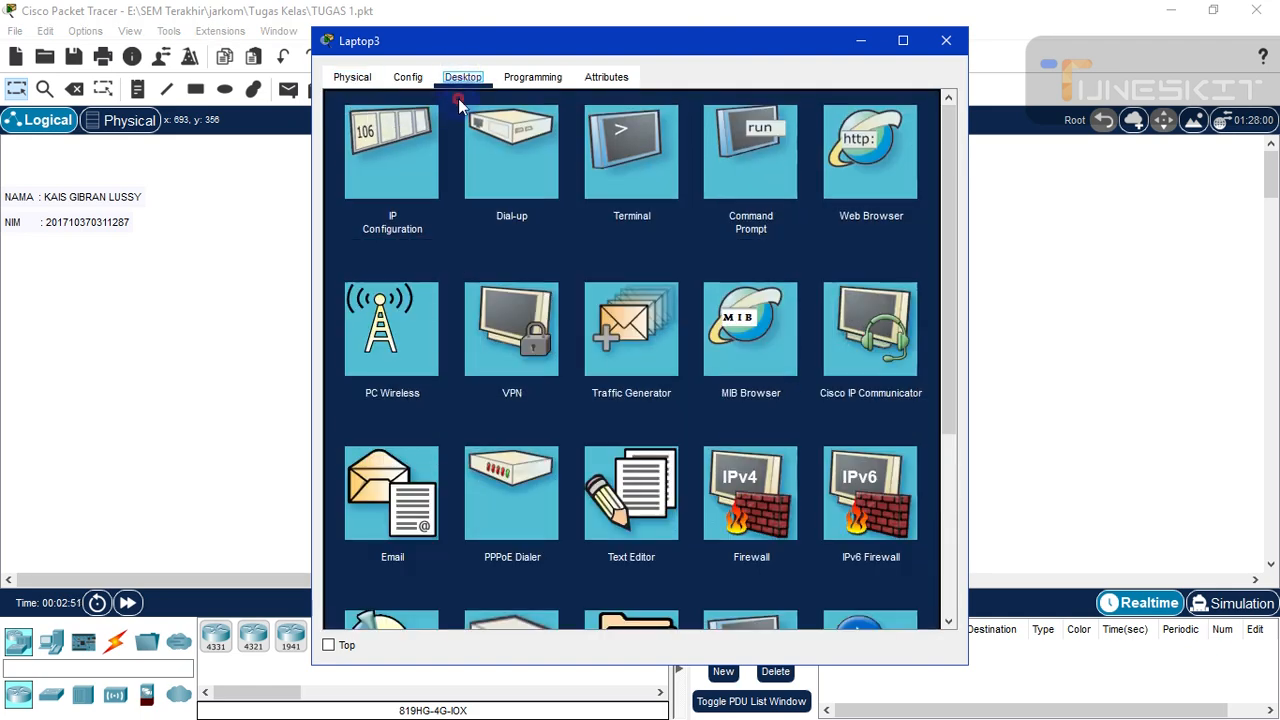
left_click(412, 154)
left_click(552, 208)
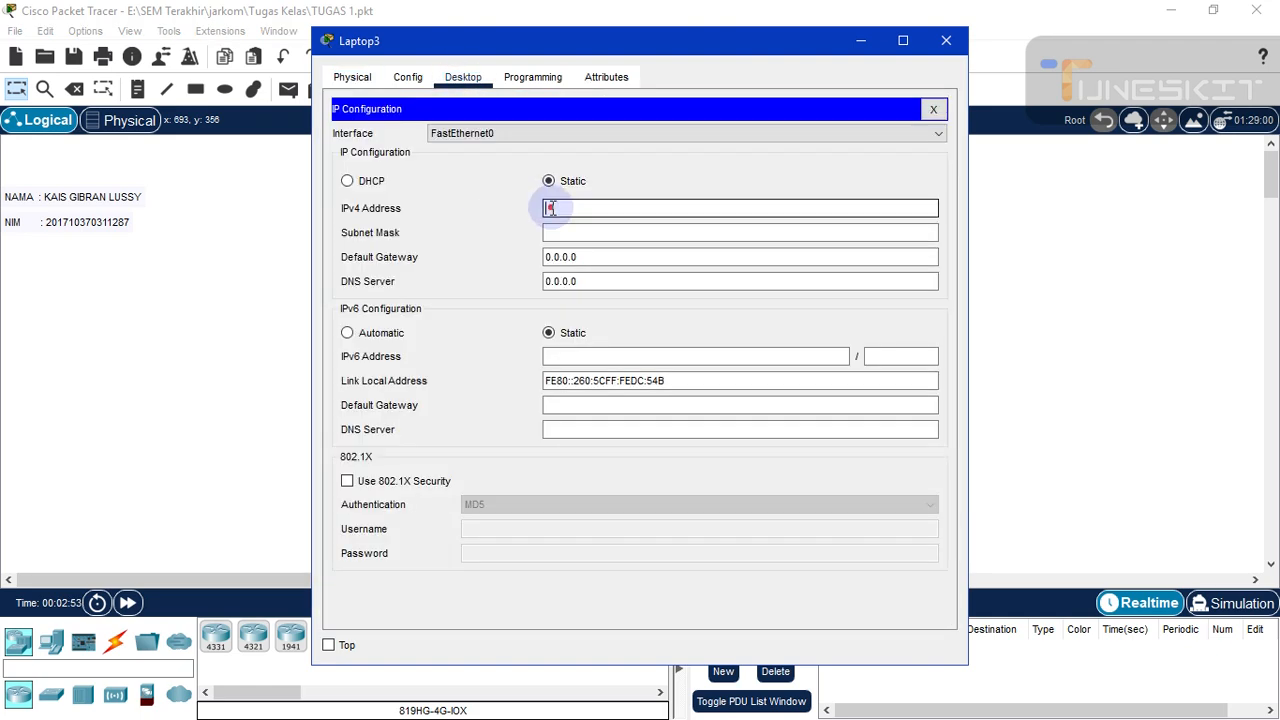
type("192.168.1.2")
left_click(556, 232)
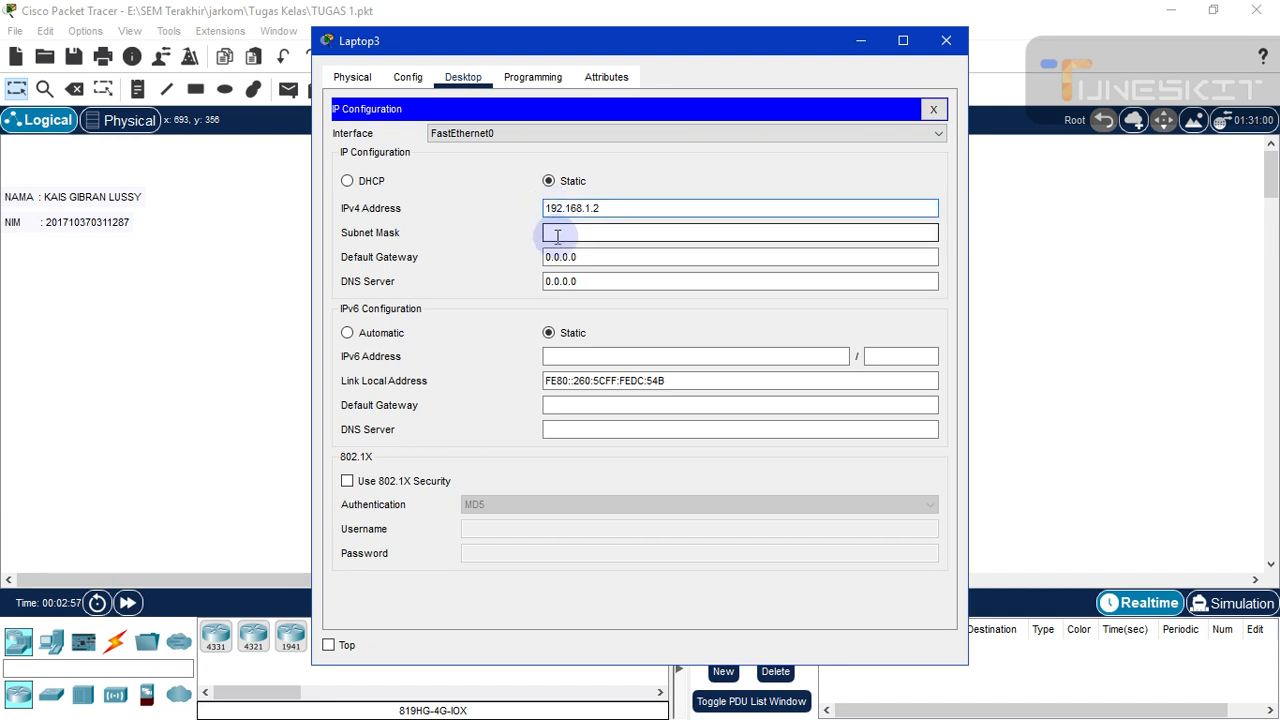
left_click(945, 42)
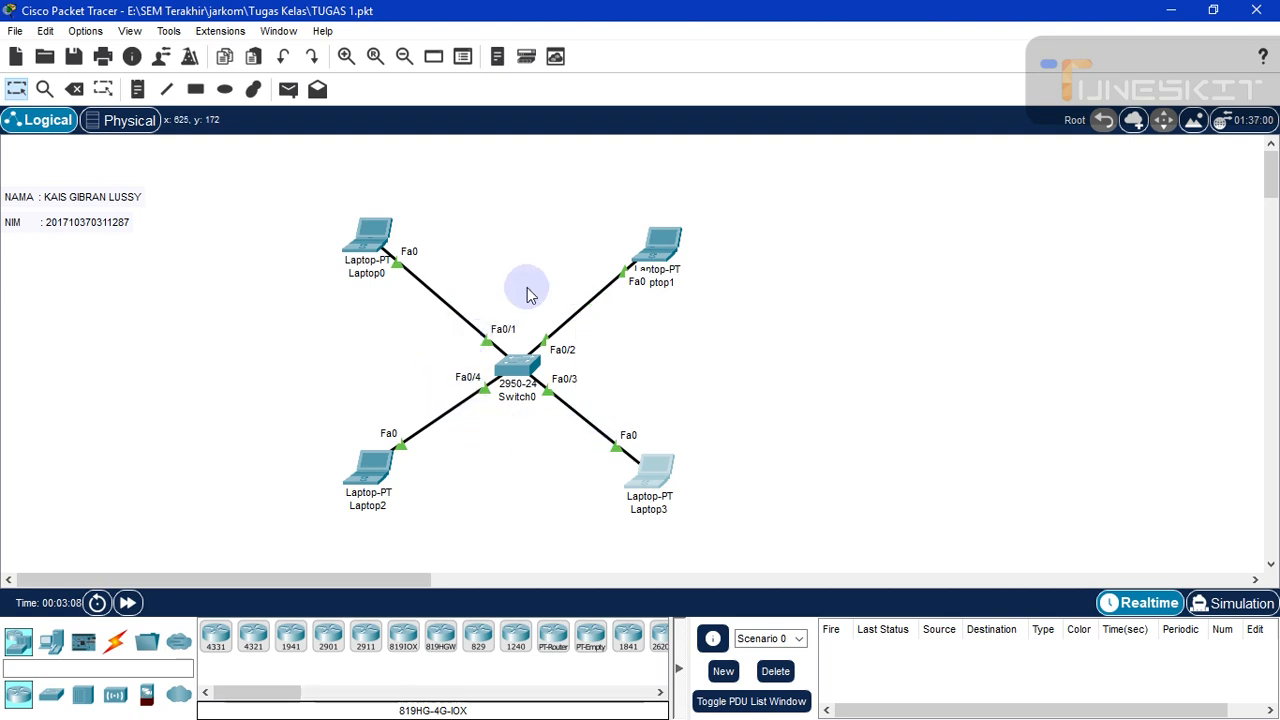
- Open Switch0's command-line interface and enter privileged EXEC mode with the command en
left_click(520, 378)
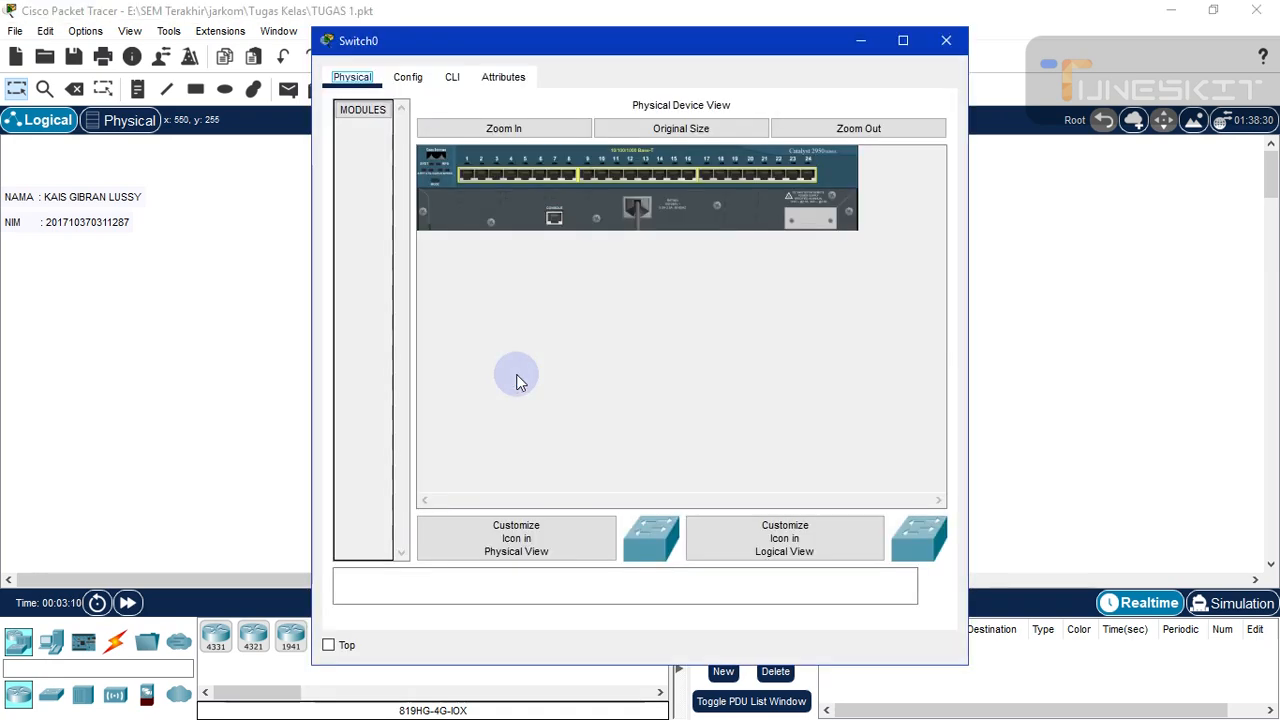
left_click(455, 78)
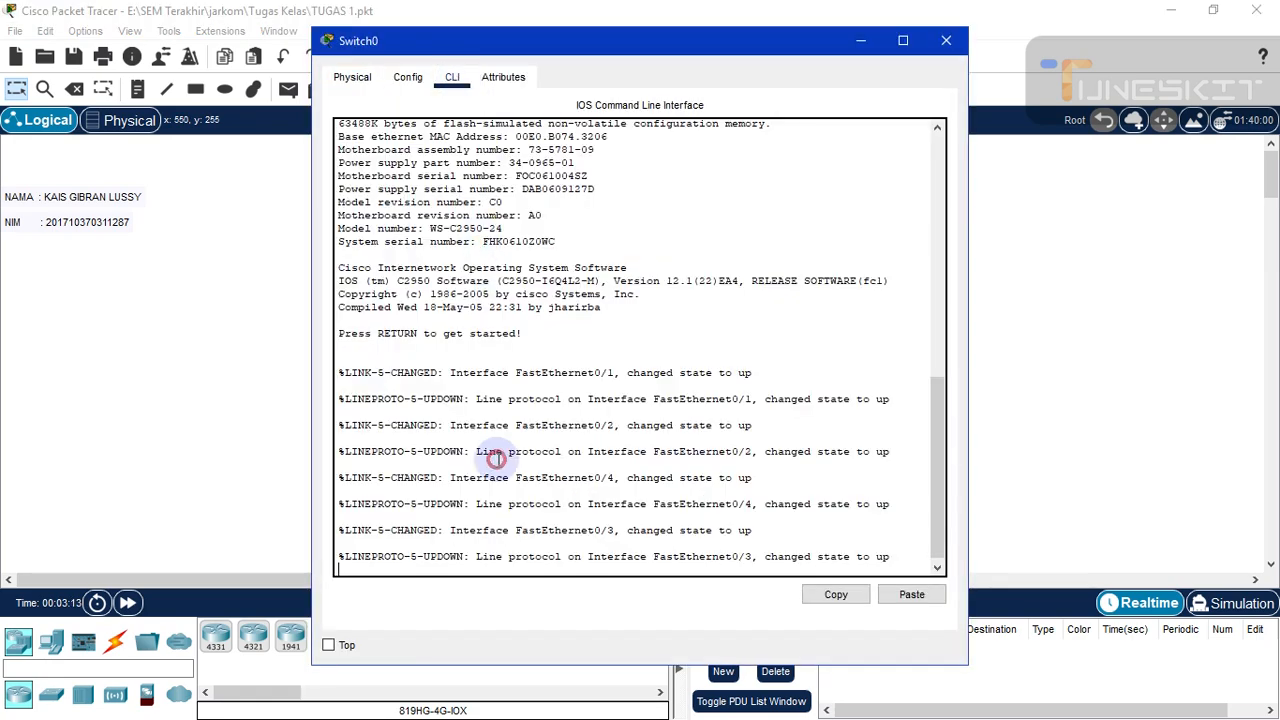
key("Return")
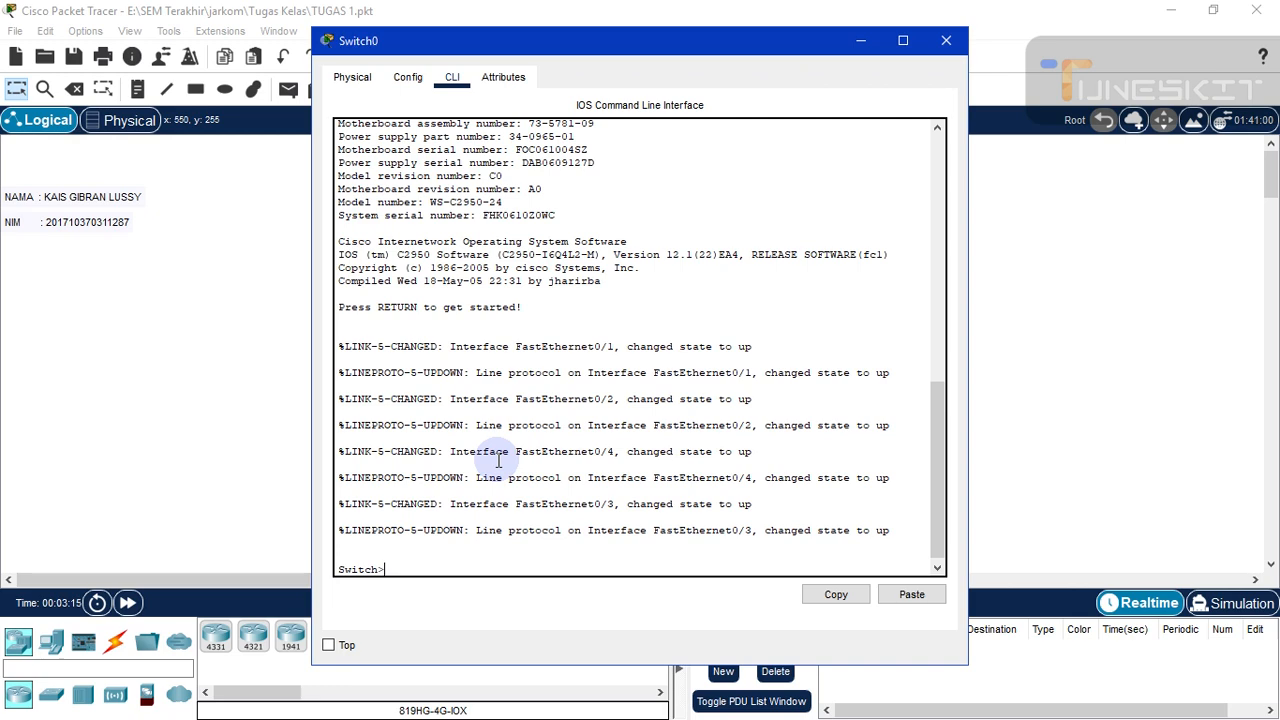
type("en")
key("Return")
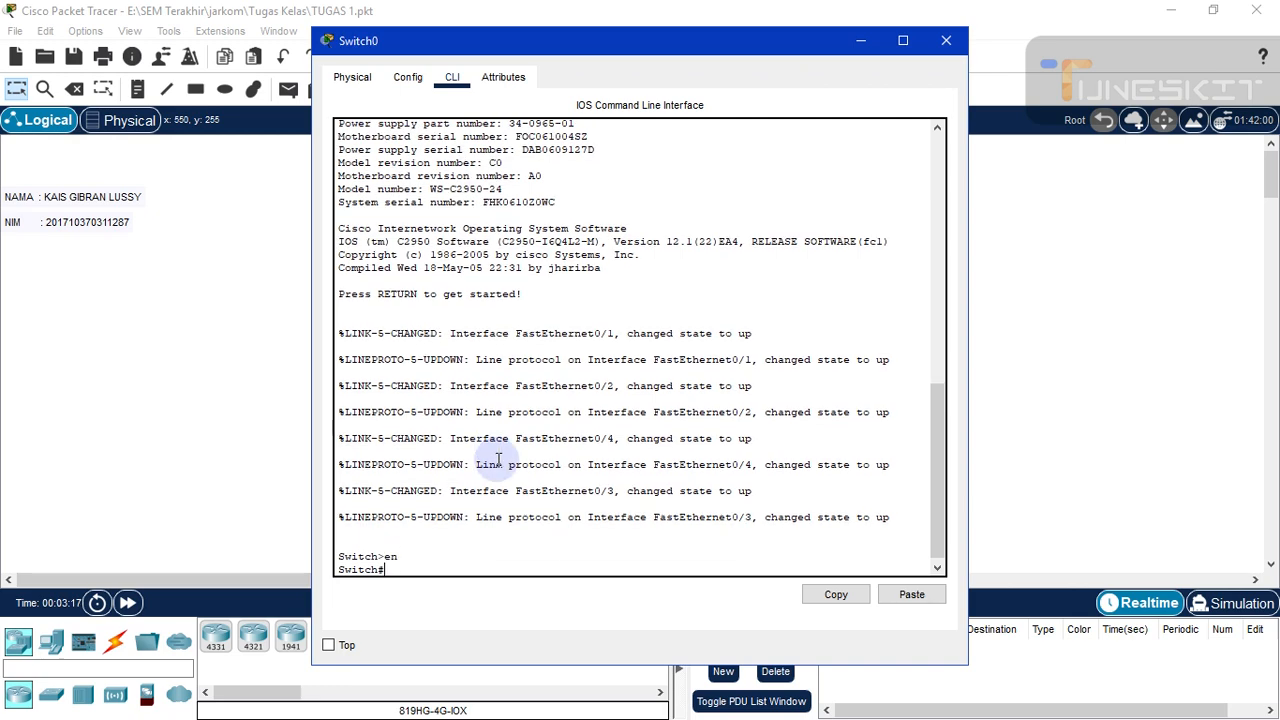
- Enter Switch0's global configuration mode with conf t, and return to privileged EXEC mode with ex
key("Return")
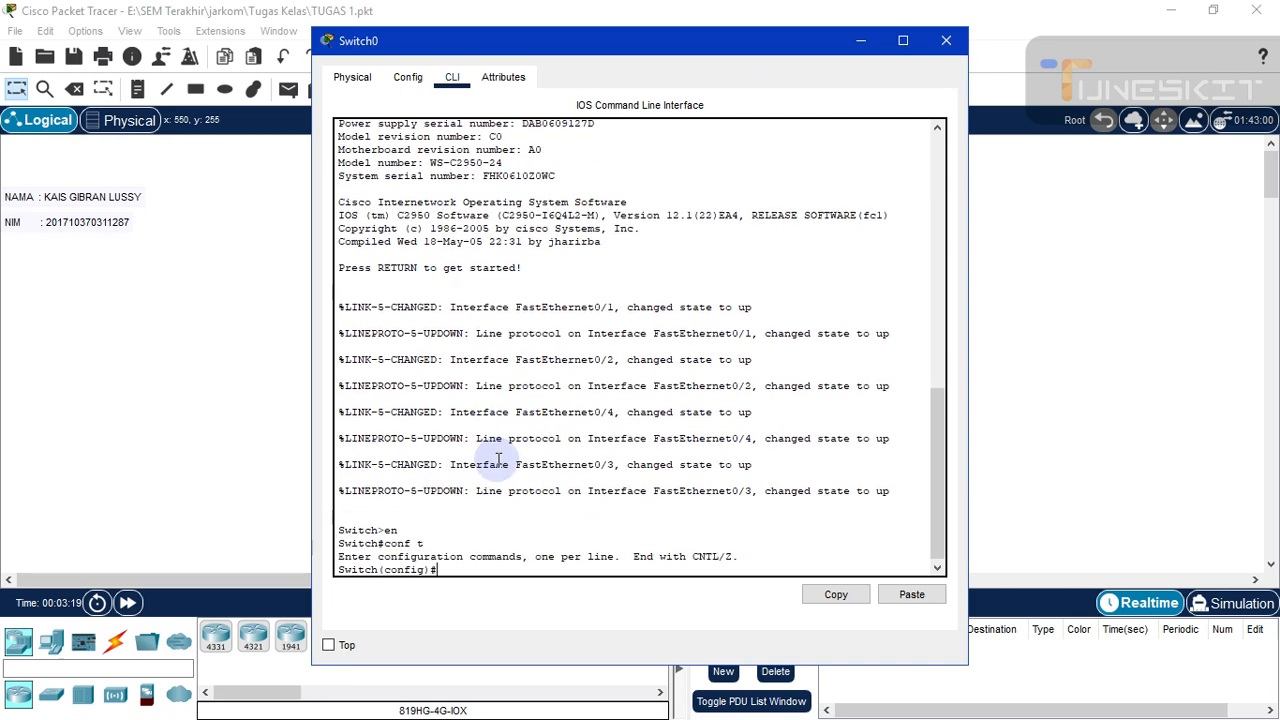
type("ex")
key("Return")
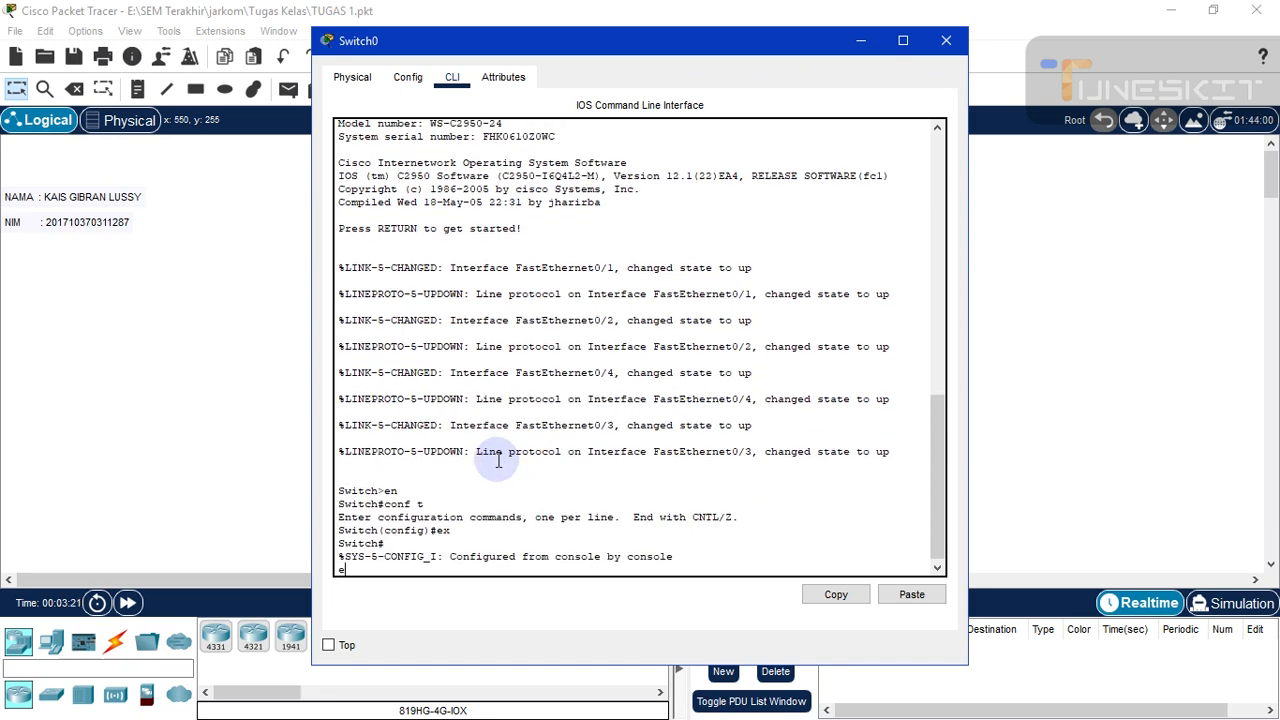
- List the switch's VLANs with show vlan and page through the output to its end
key("Return")
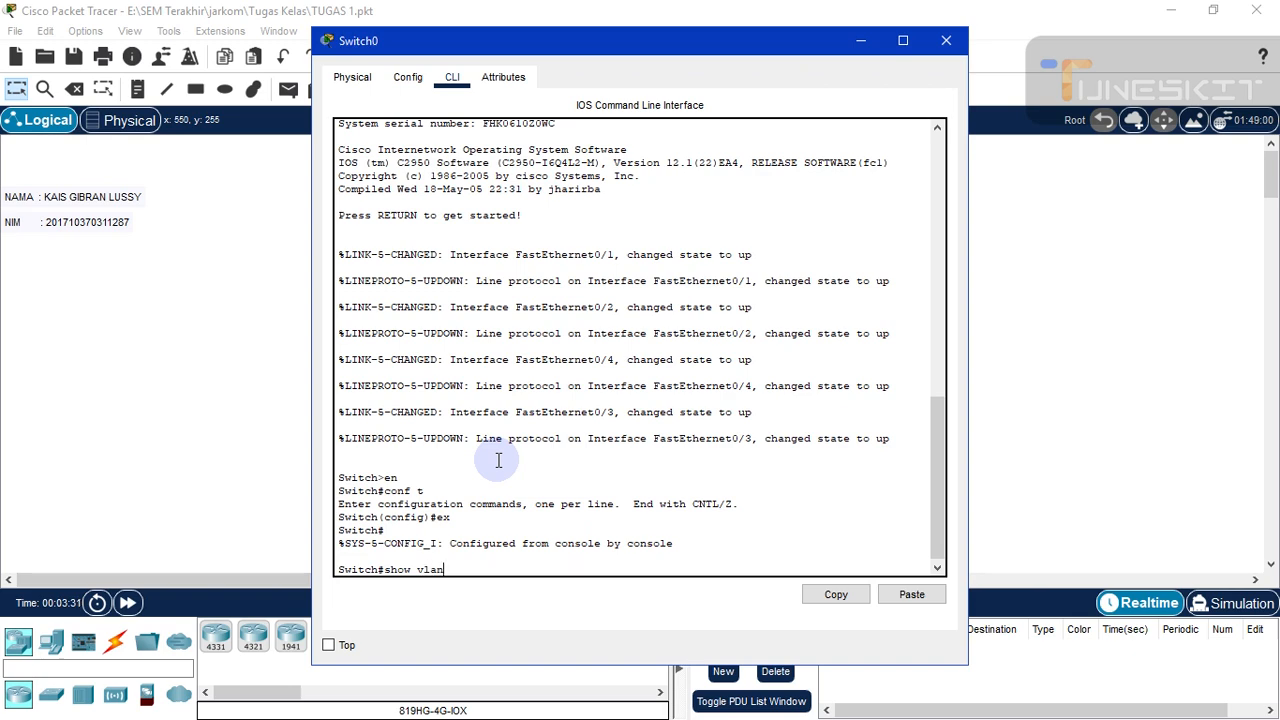
key("Return")
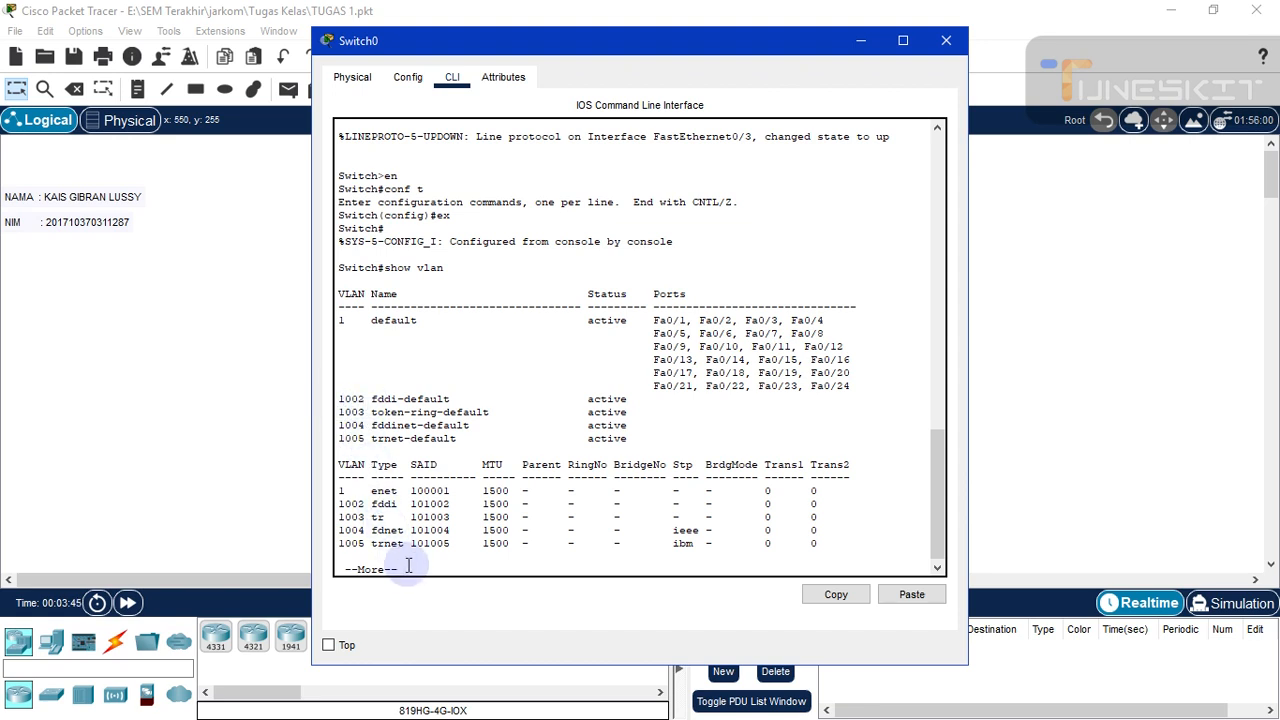
key("Return")
key("Return")
key("Return")
key("Return")
key("Return")
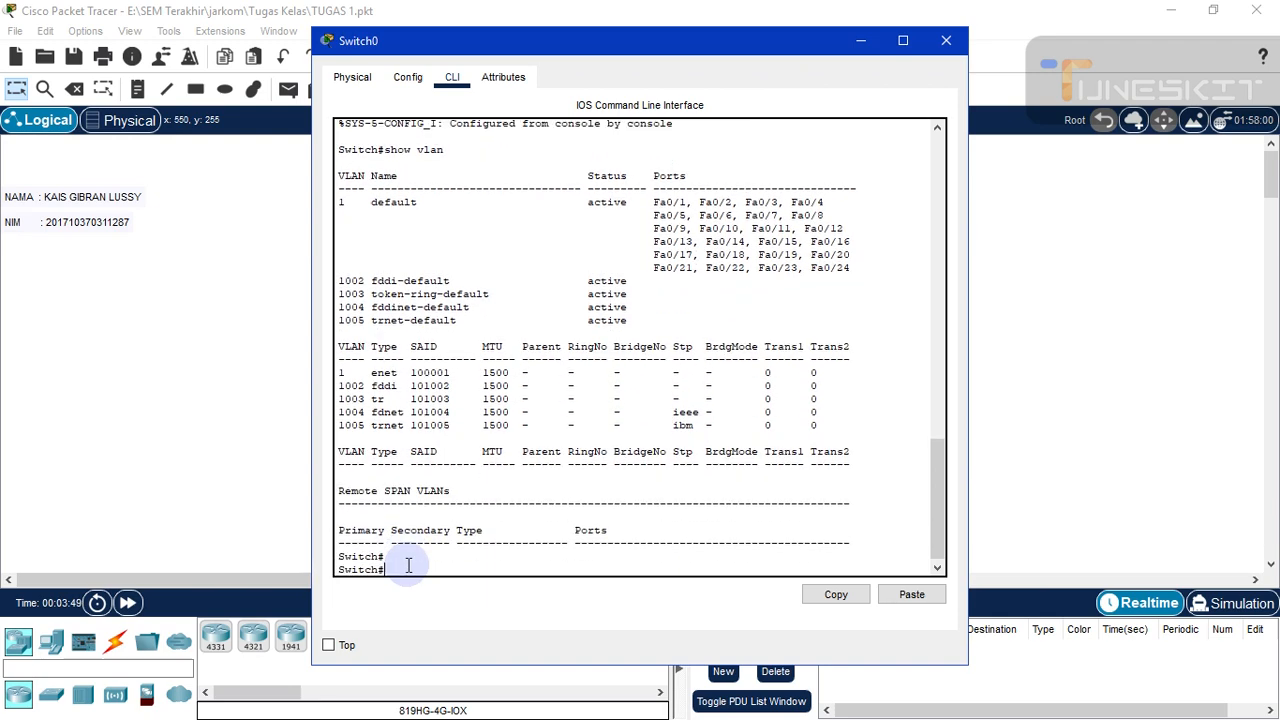
- From global configuration mode, create VLAN 10 named Leptop1, and leave the VLAN's configuration with ex
type("conf t")
key("Return")
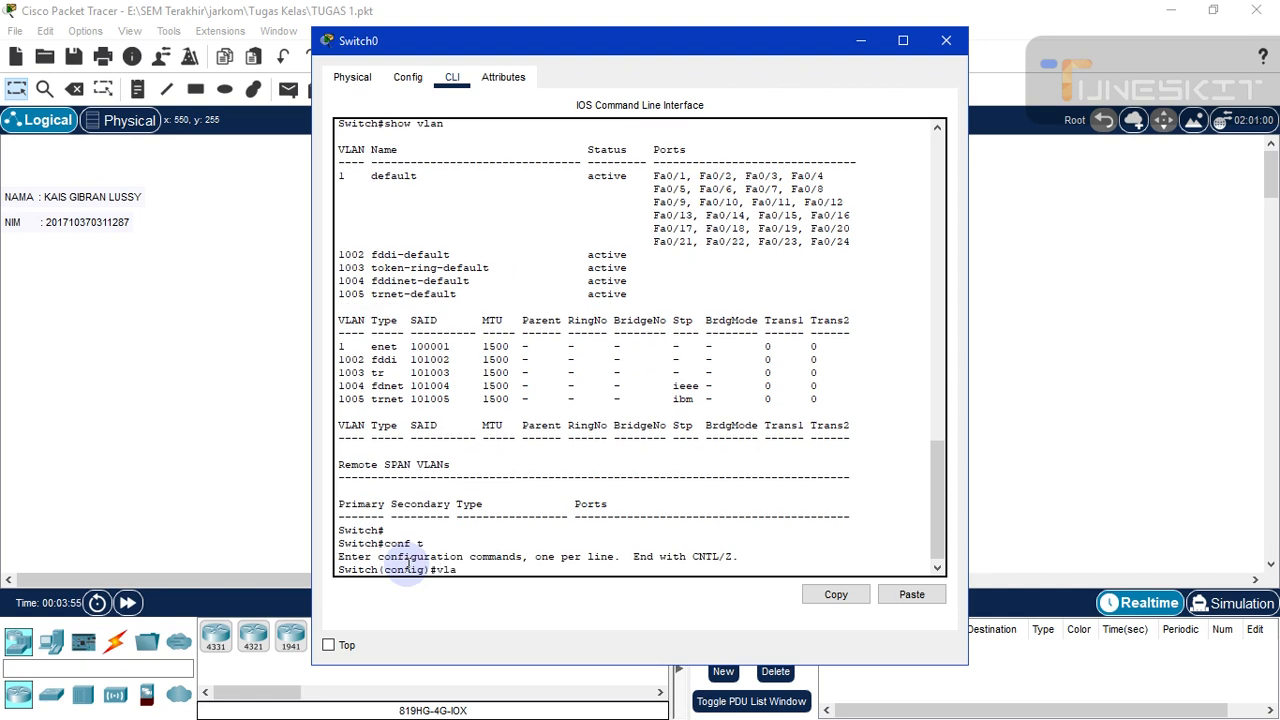
type("vlan 10")
key("Return")
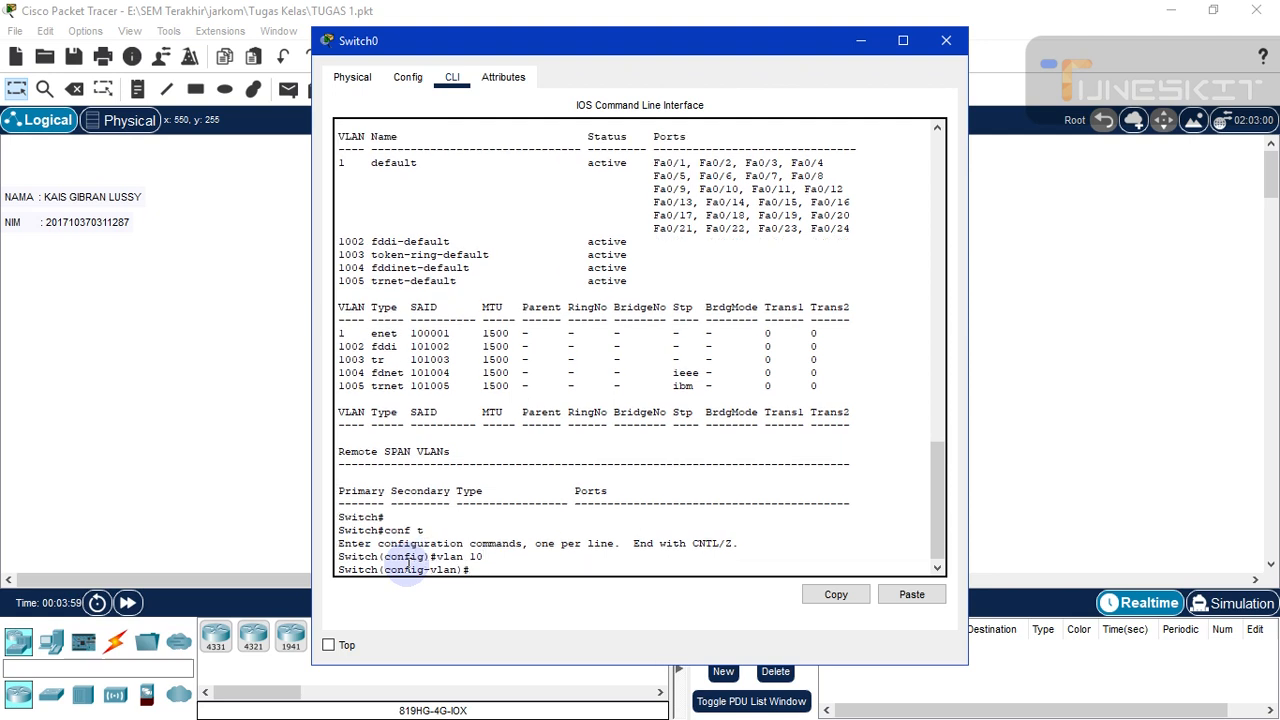
type("name Leptop1")
key("Return")
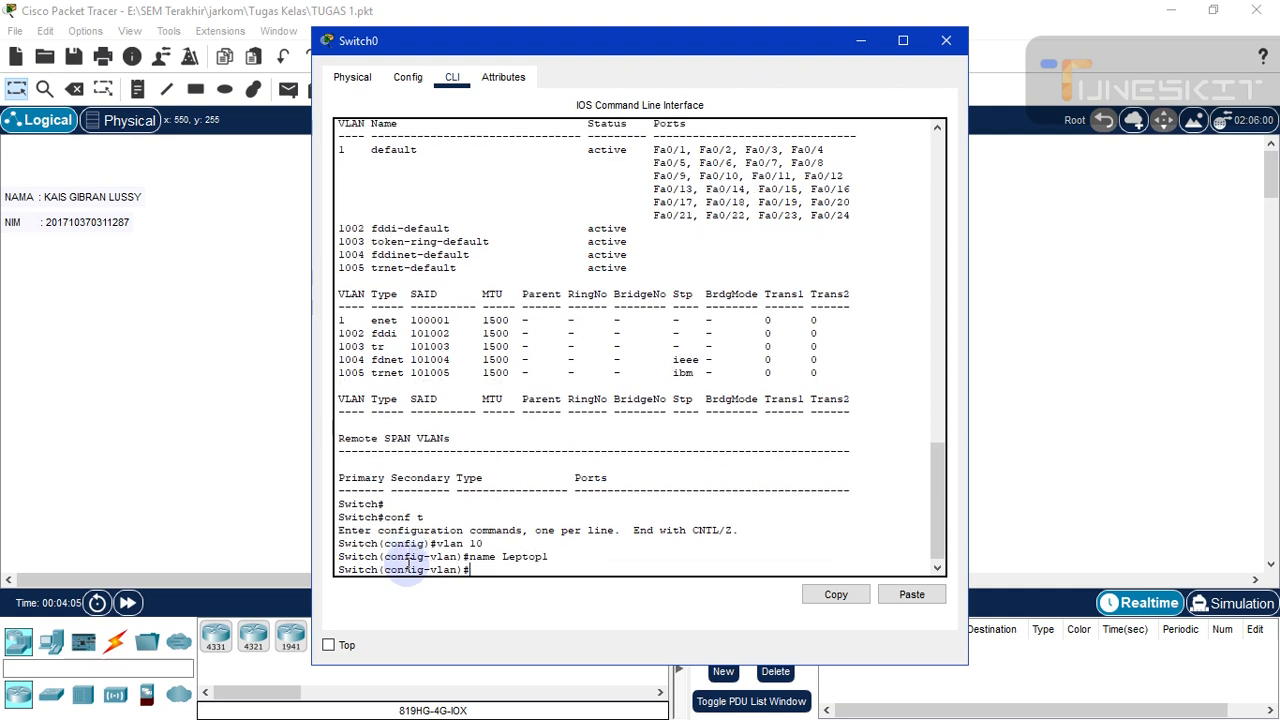
type("ex")
key("Return")
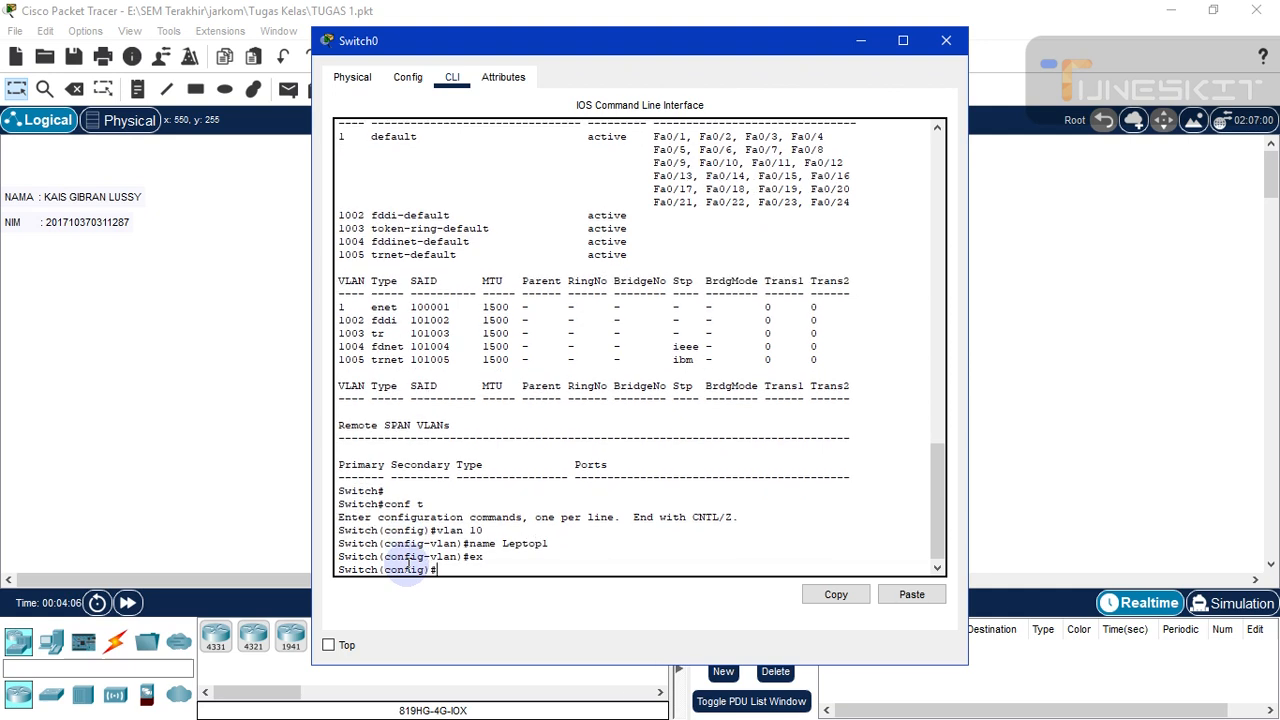
- Create VLAN 20 from global configuration mode with vlan 20
key("Up")
key("Up")
key("Up")
key("Left")
key("BackSpace")
type("2")
key("Return")
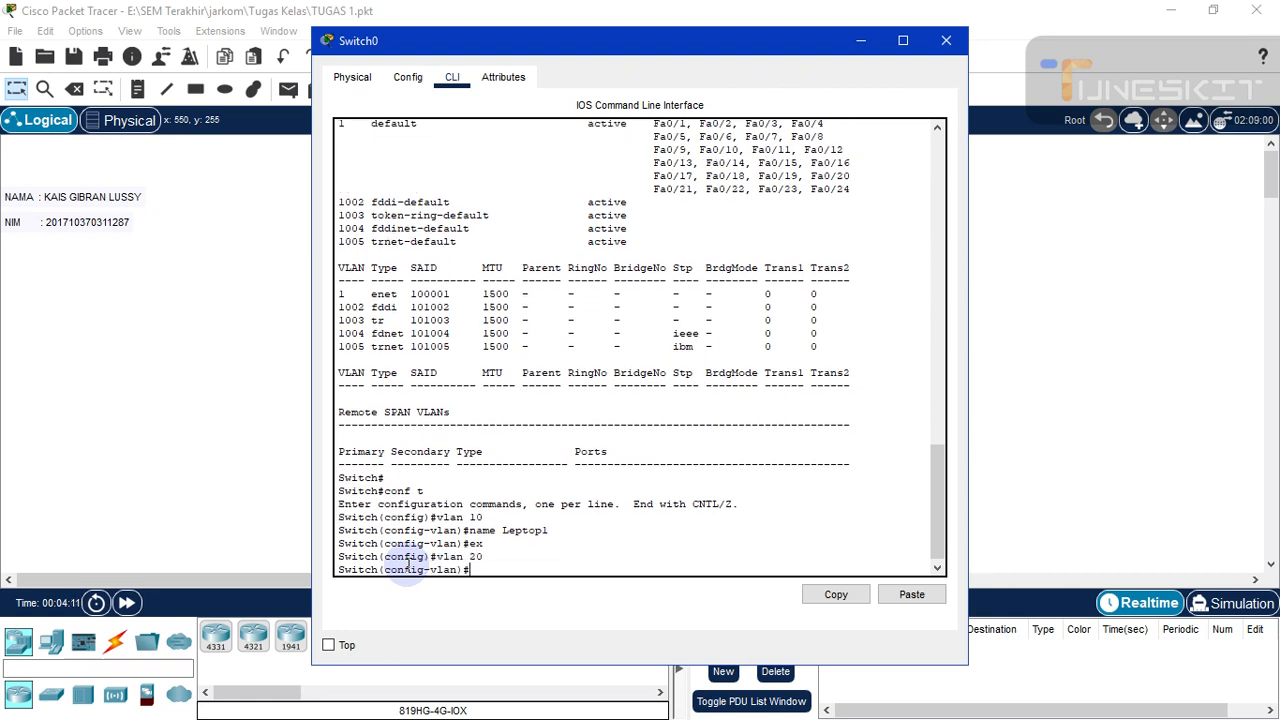
- Name VLAN 20 Leptop2 and return to global configuration mode with ex
key("Up")
key("Up")
key("Up")
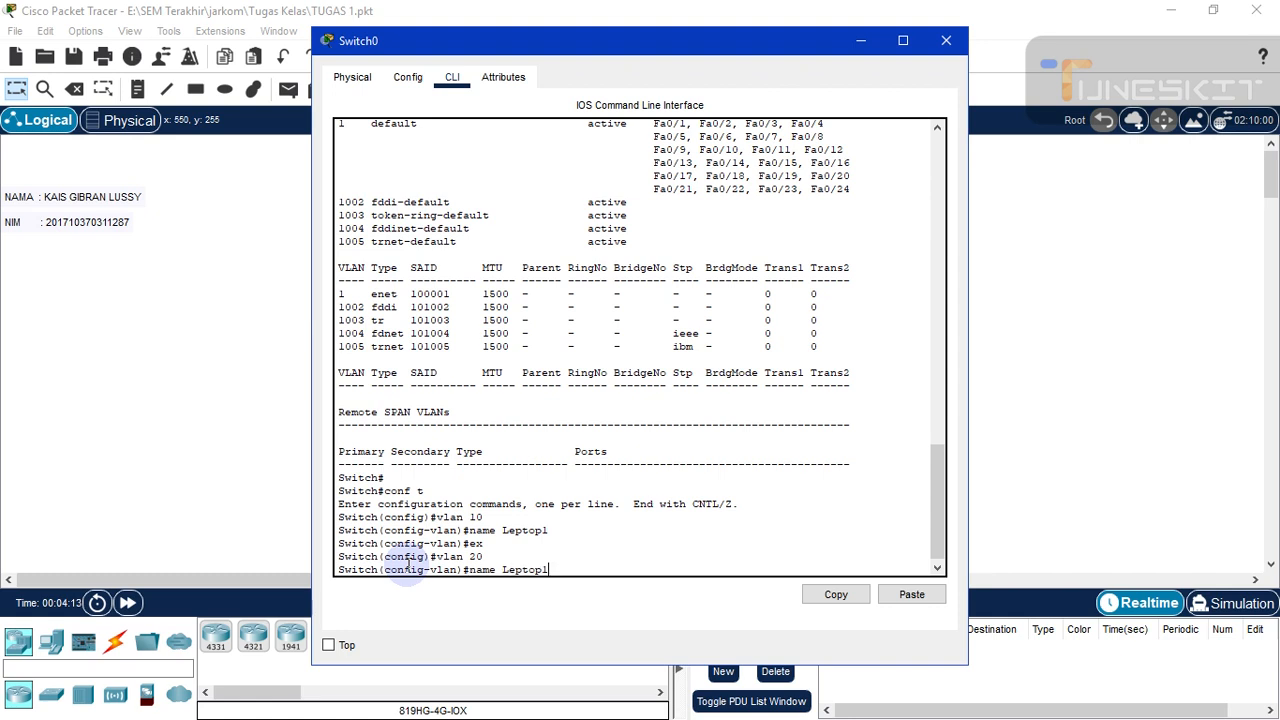
key("BackSpace")
type("2")
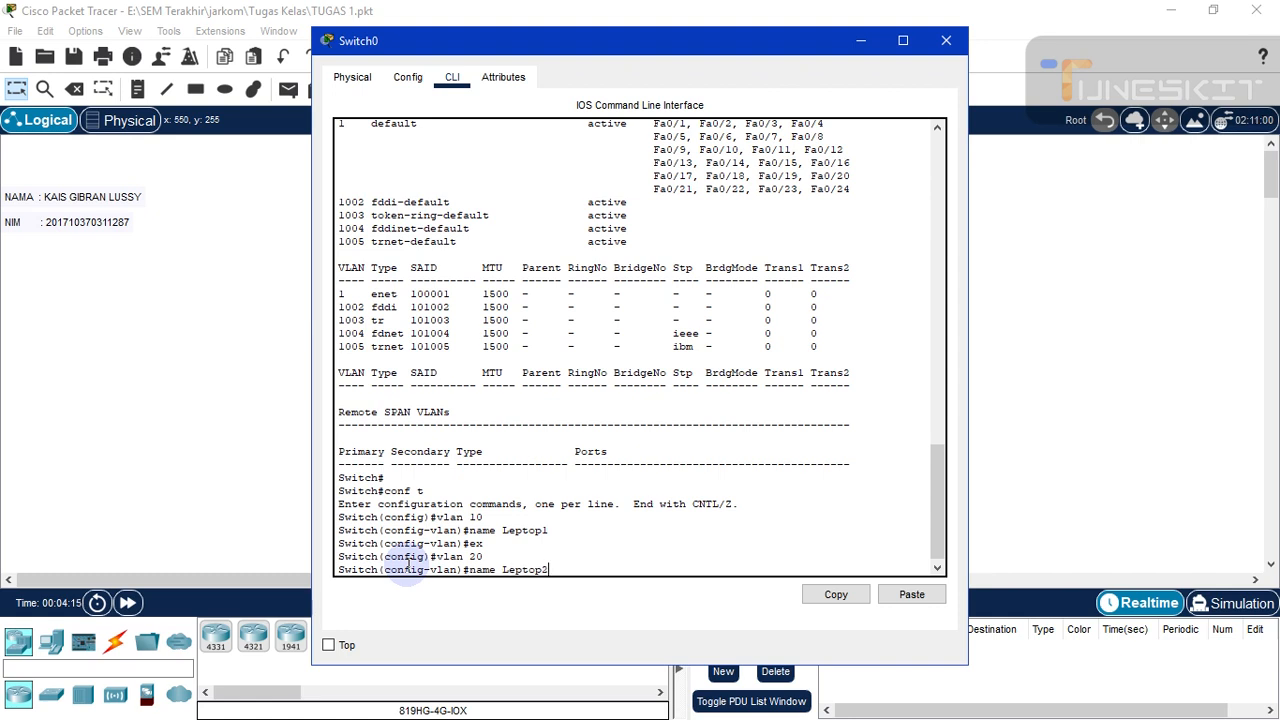
key("Return")
type("ex")
key("Return")
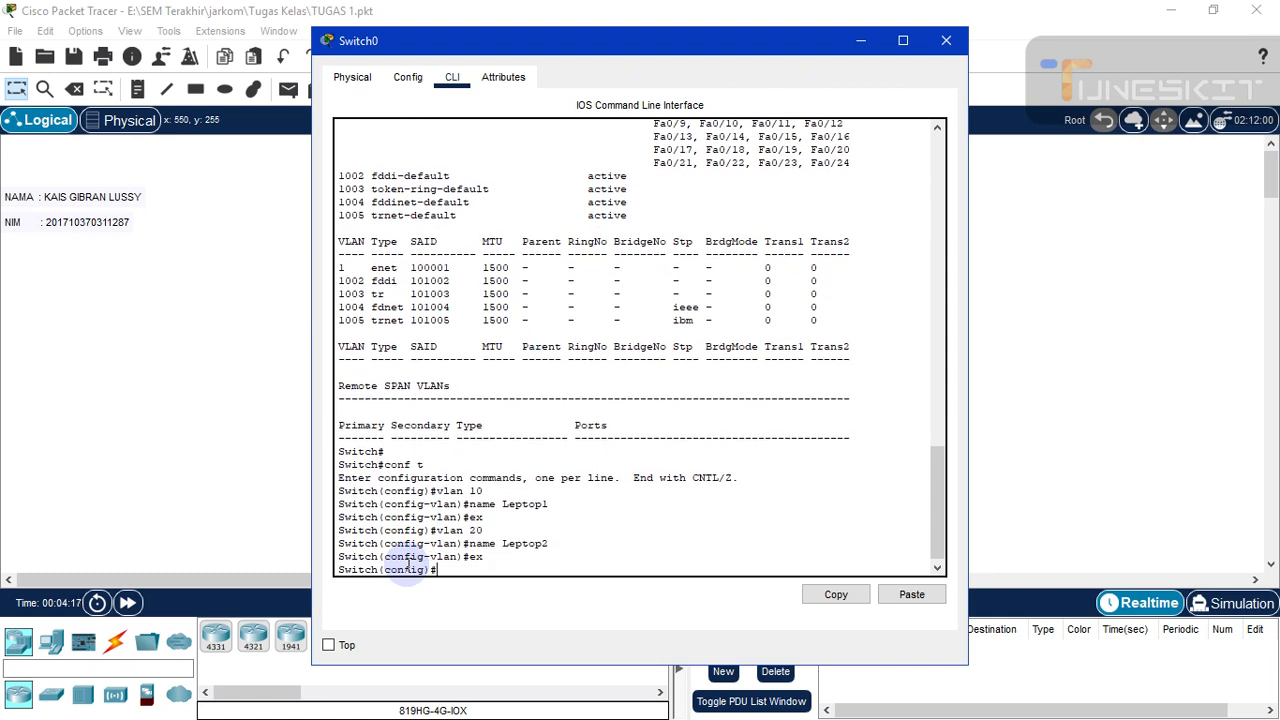
- Return to privileged EXEC mode with ex and check the complete VLAN listing with show vlan
type("ex")
key("Return")
key("Return")
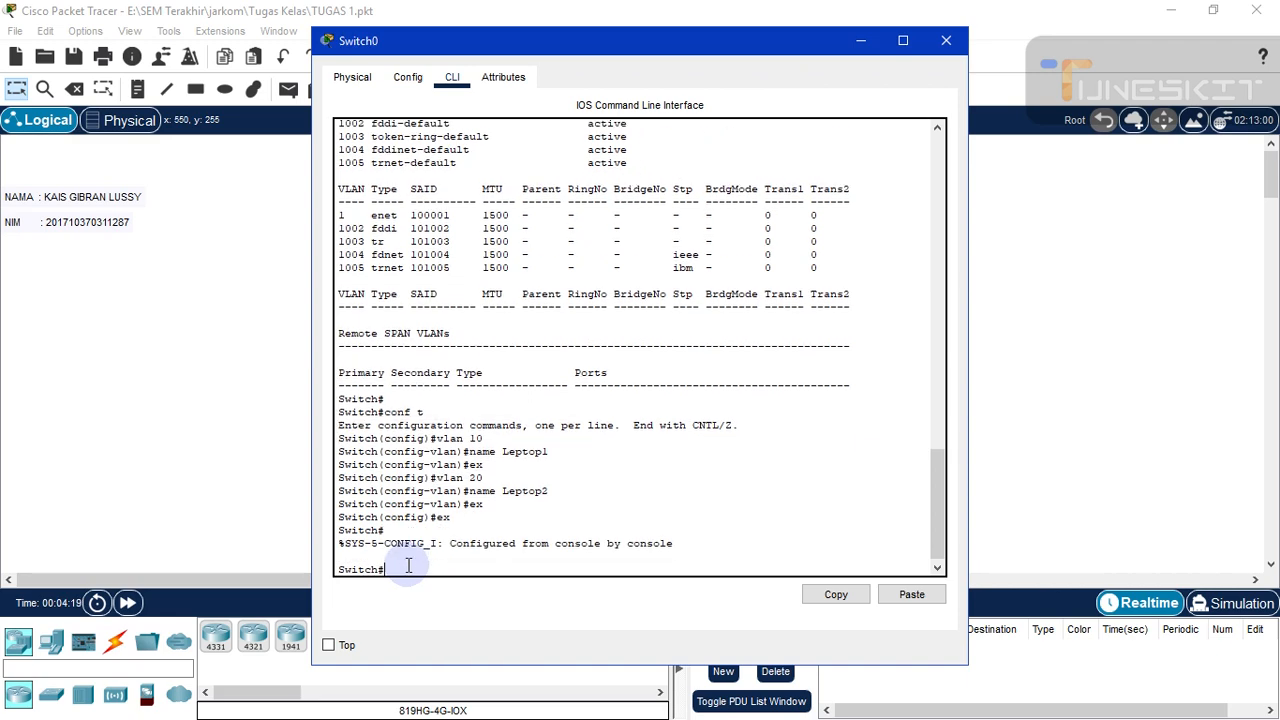
type("show vlan")
key("Return")
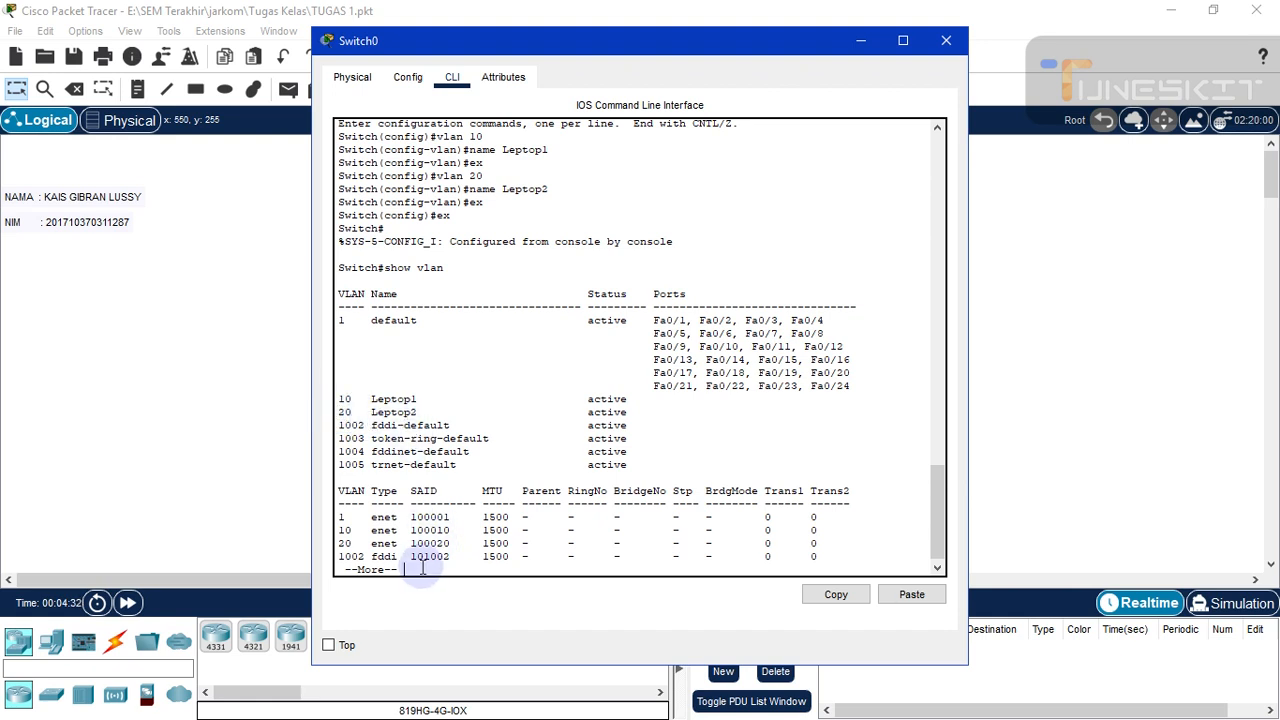
key("space")
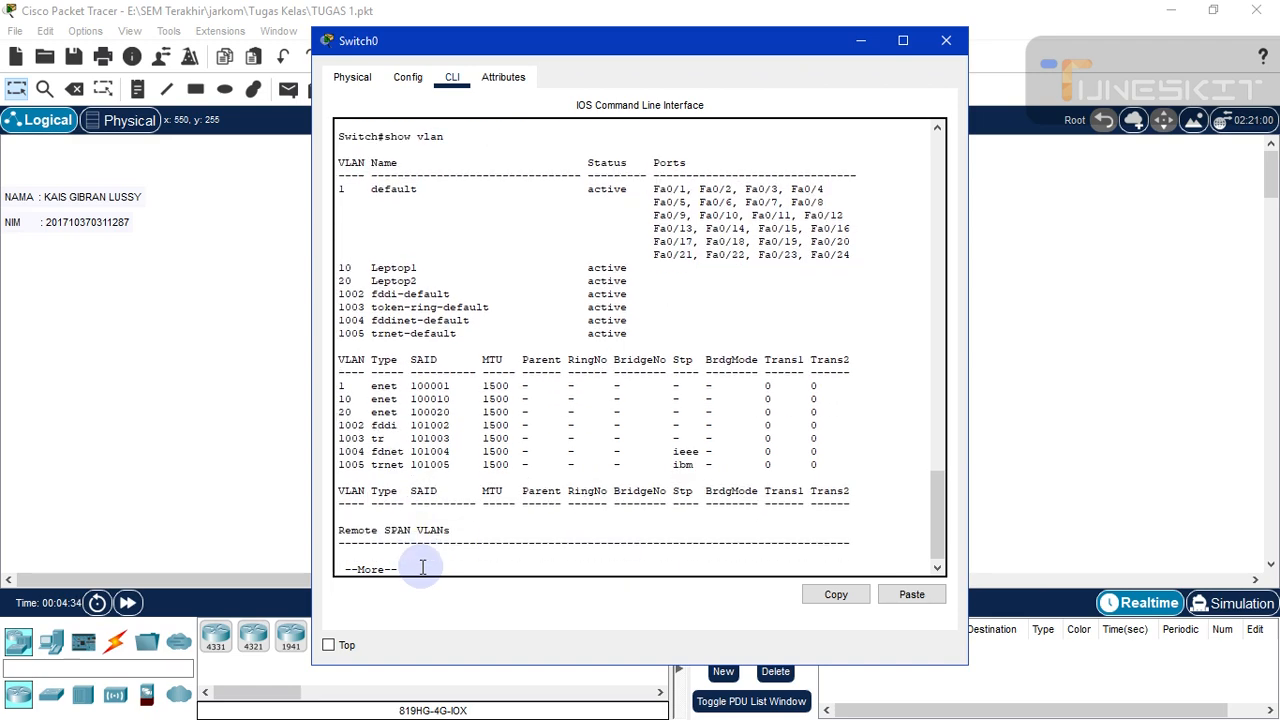
key("space")
key("Return")
key("Return")
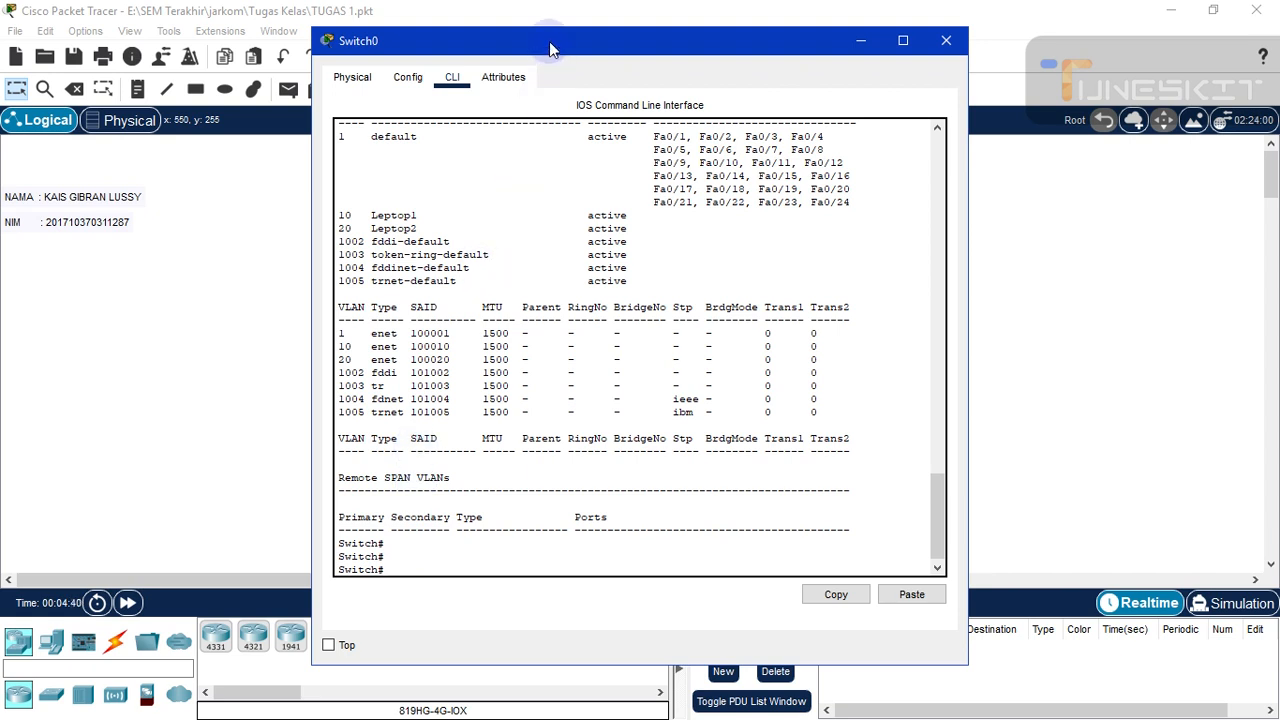
- Enter global configuration mode with conf t and set interface f0/1 to access mode with switchport mode access
left_click_drag(549, 41, 570, 37)
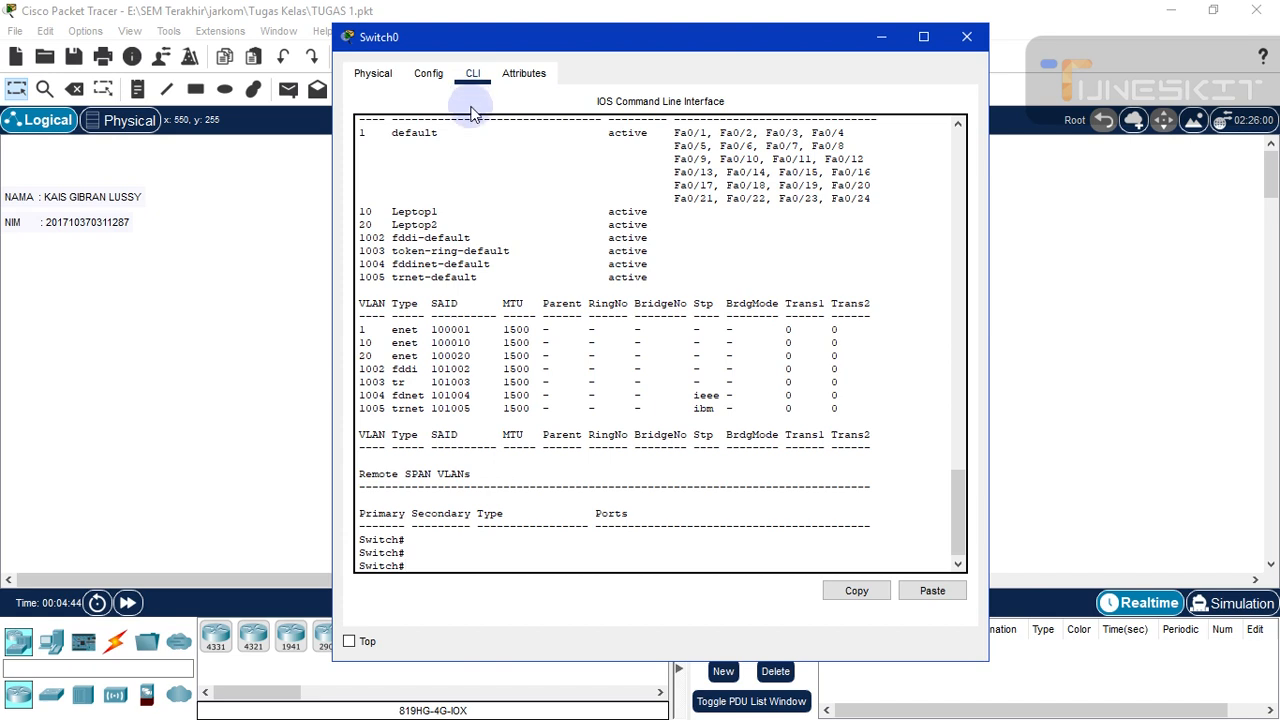
type("conf t")
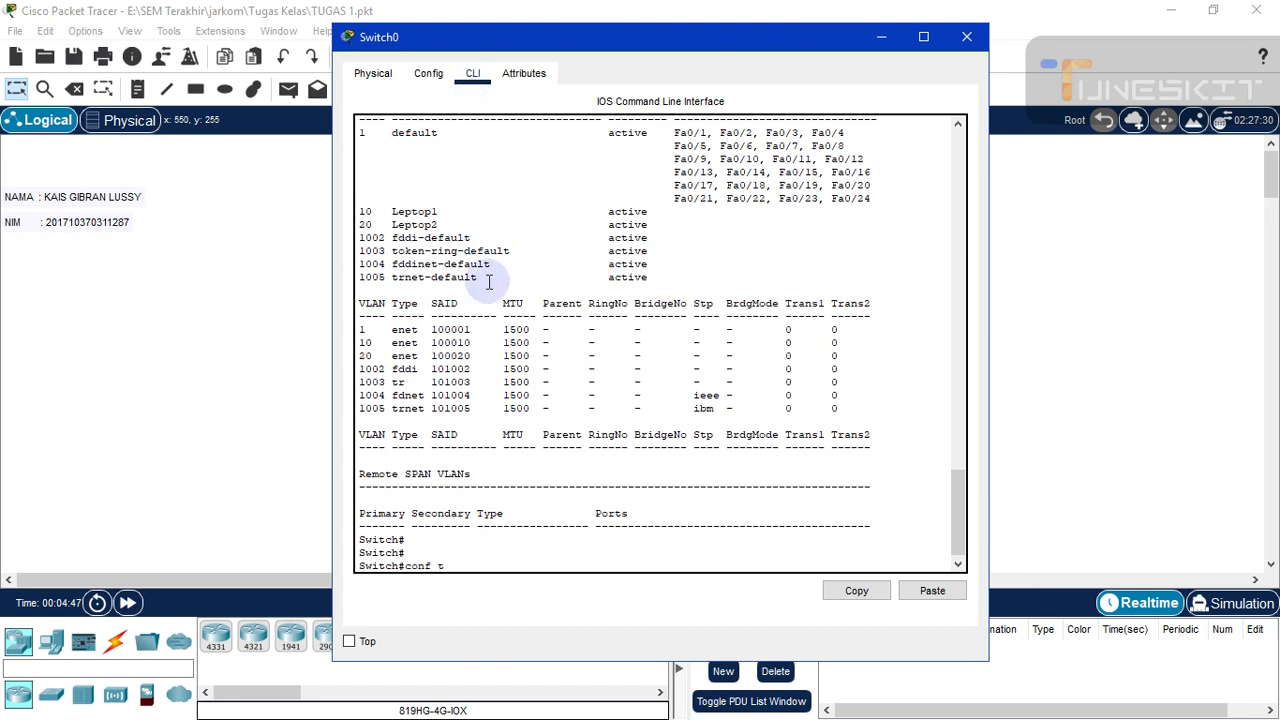
key("Return")
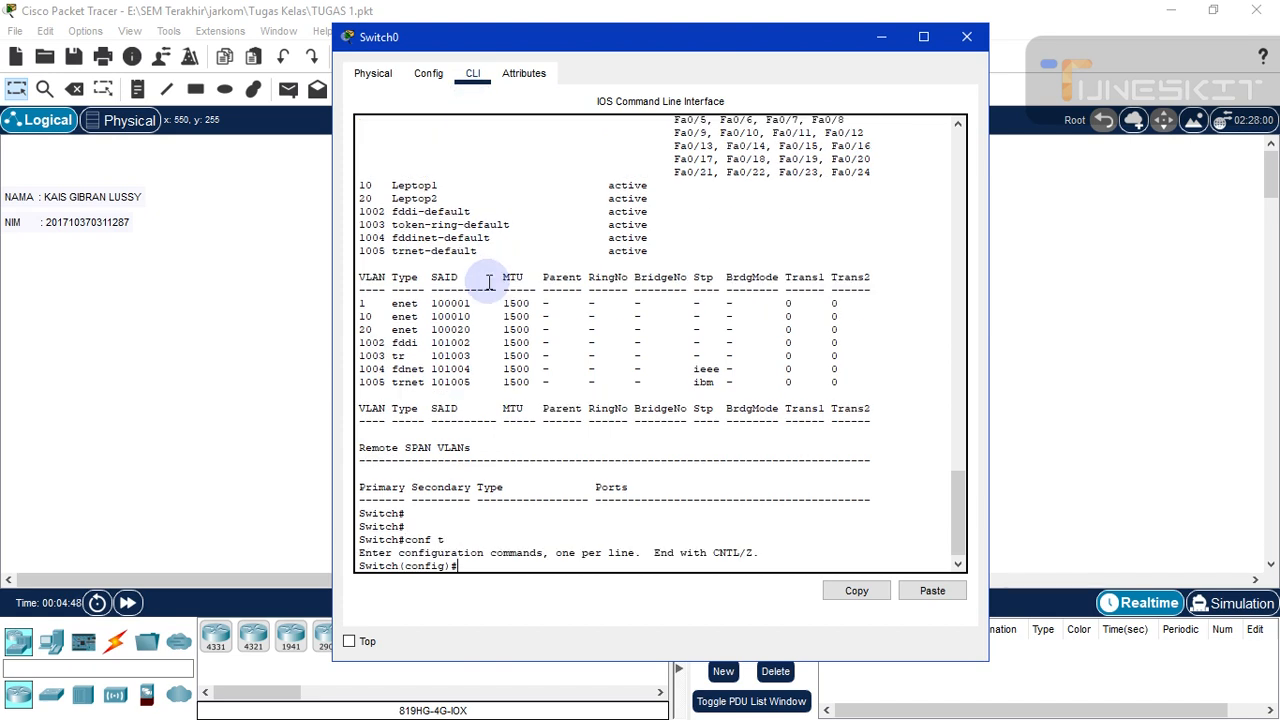
type("interface f0/1")
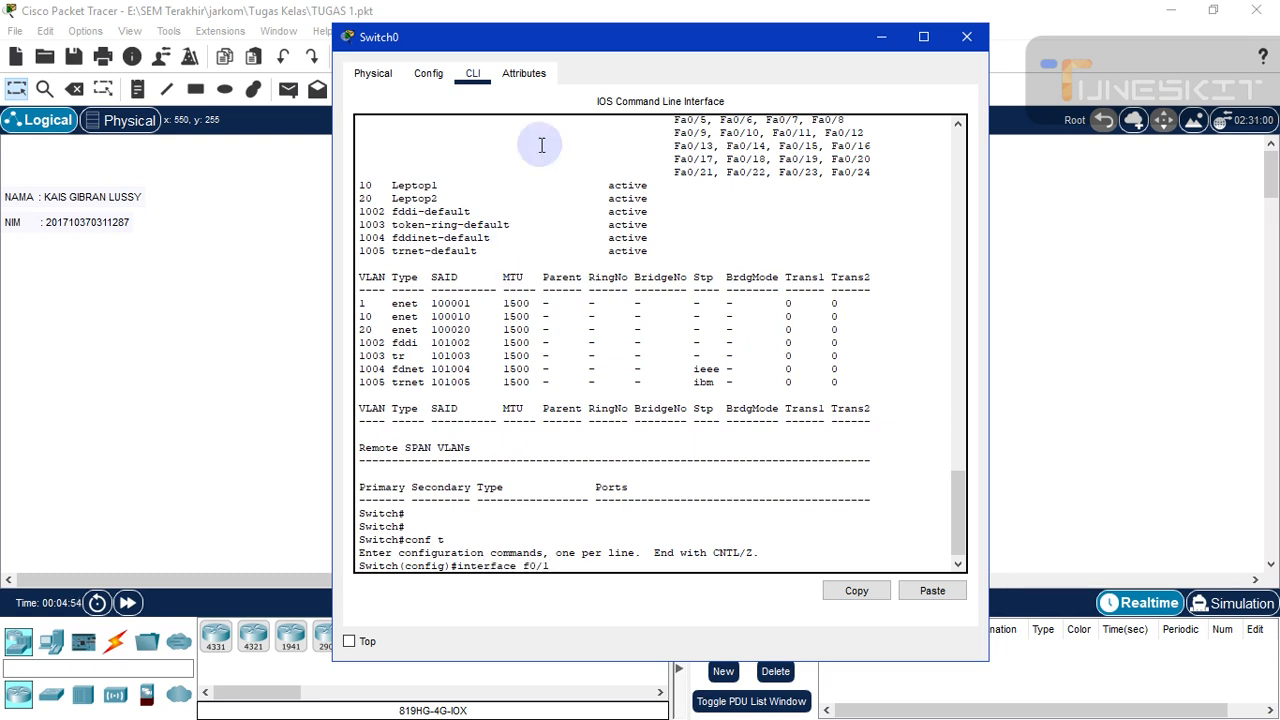
left_click_drag(570, 36, 700, 34)
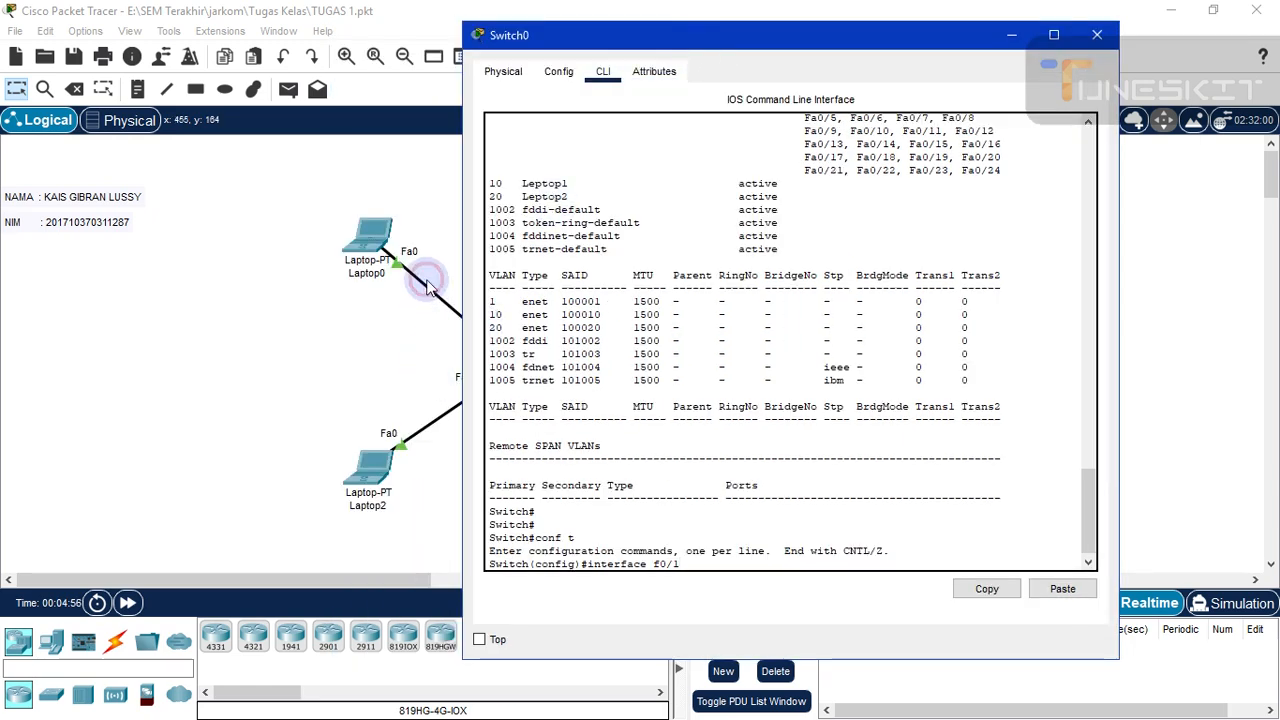
left_click_drag(808, 41, 643, 31)
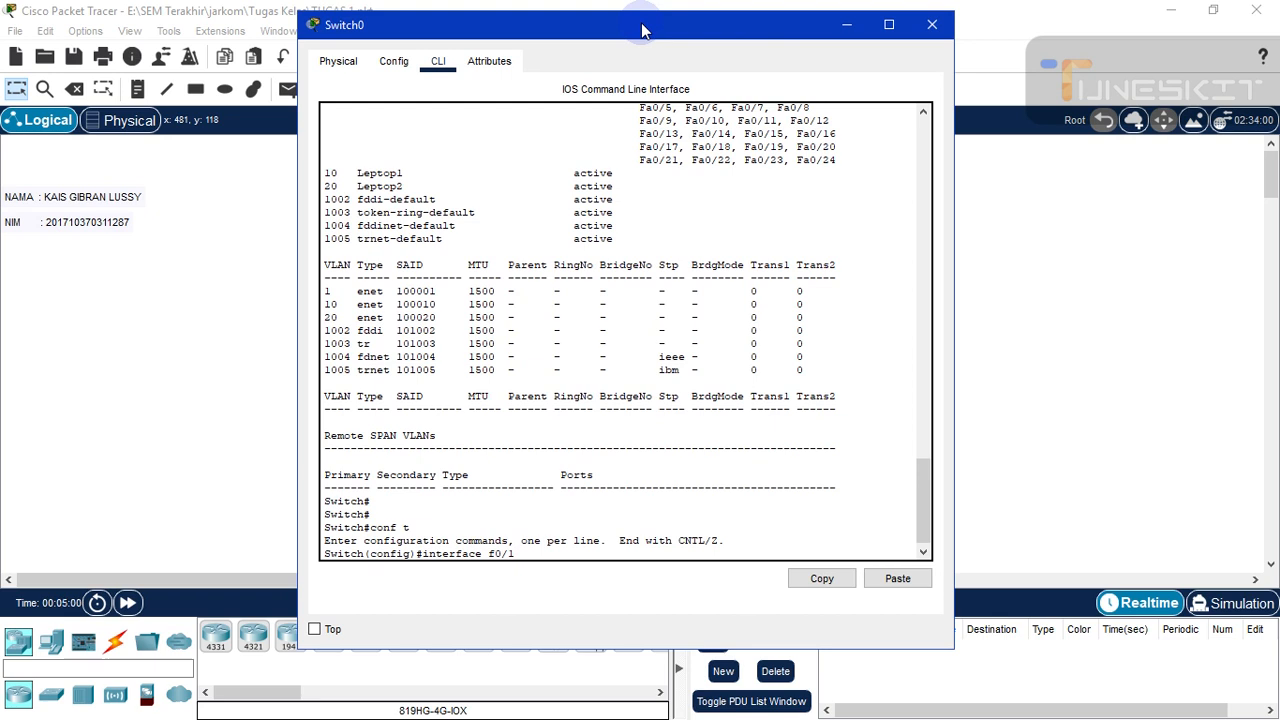
key("Return")
type("swi")
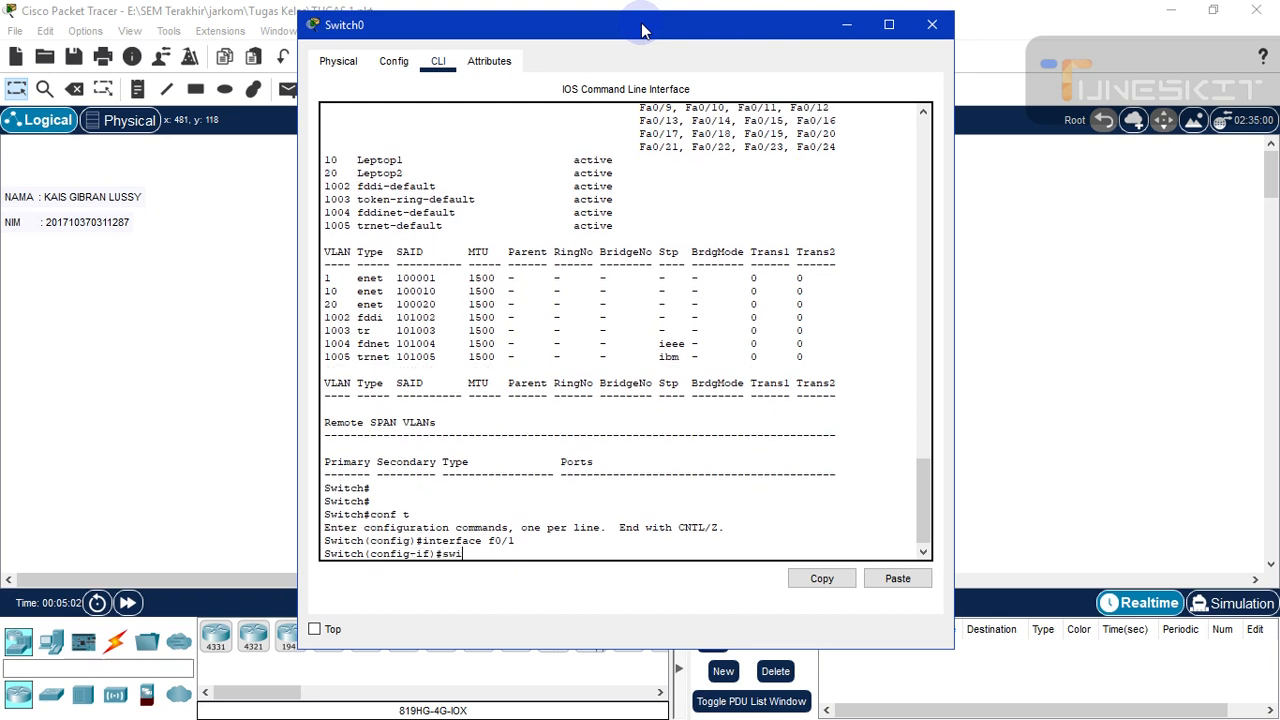
type("tchport mode access")
key("Return")
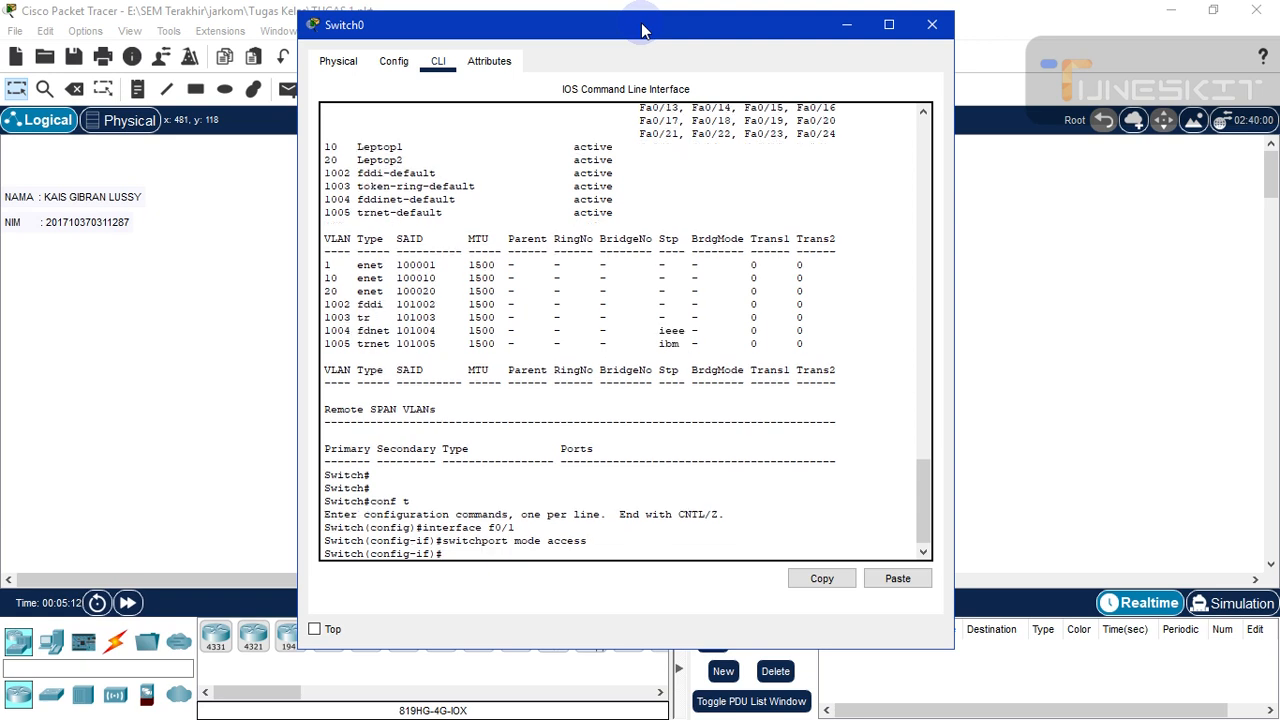
- Assign interface f0/1 to VLAN 10 with switchport access vlan 10, and leave the interface's configuration with ex
key("Up")
key("Up")
key("Down")
key("Left")
key("Left")
key("Left")
key("Left")
key("Left")
key("Left")
key("BackSpace")
key("BackSpace")
key("BackSpace")
key("BackSpace")
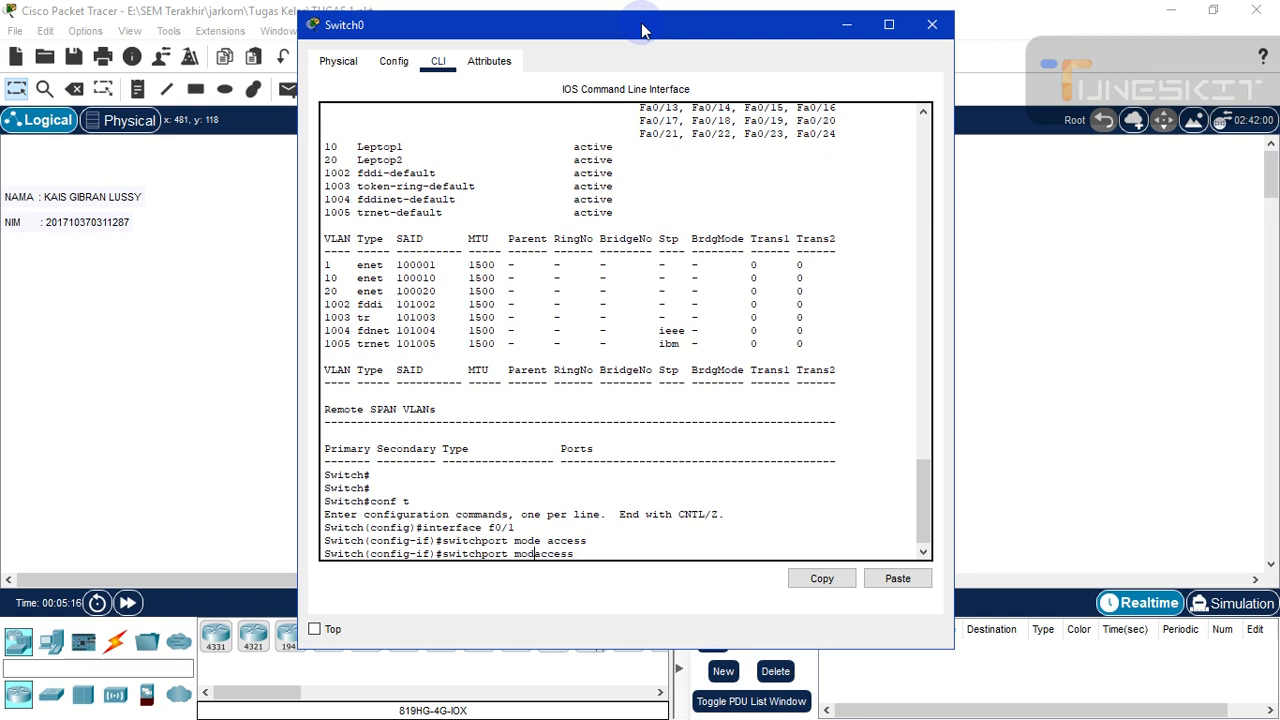
key("BackSpace")
type("vlan 10")
key("Return")
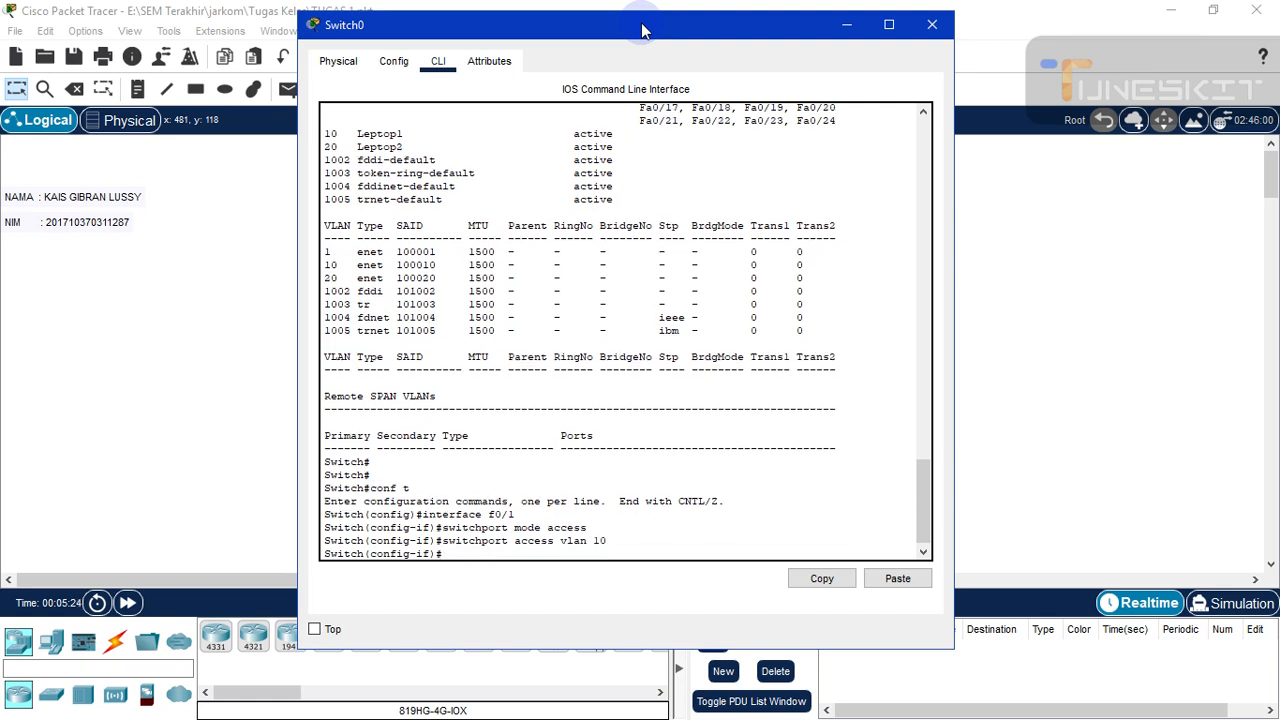
type("ex")
key("Return")
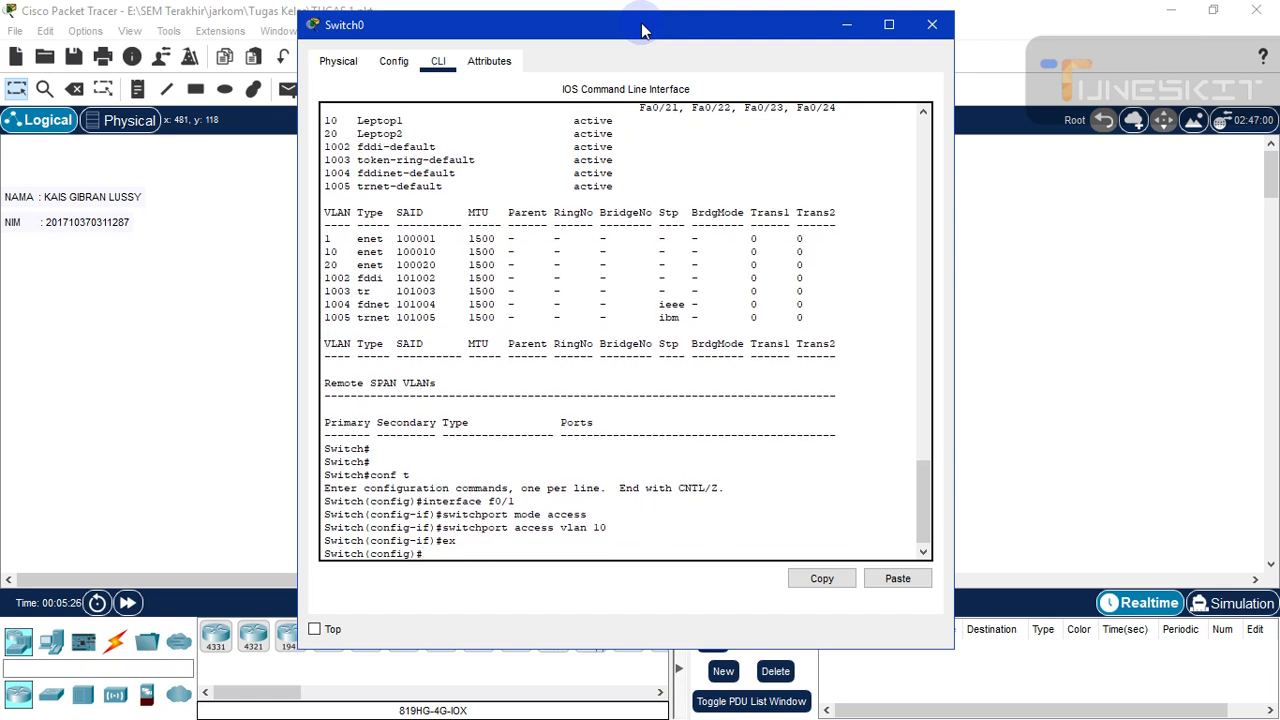
- Open the configuration of interface f0/2 and set it to access mode with switchport mode access
key("Up")
key("Up")
key("Up")
key("Up")
key("BackSpace")
type("2")
key("Return")
key("Up")
key("Up")
key("Up")
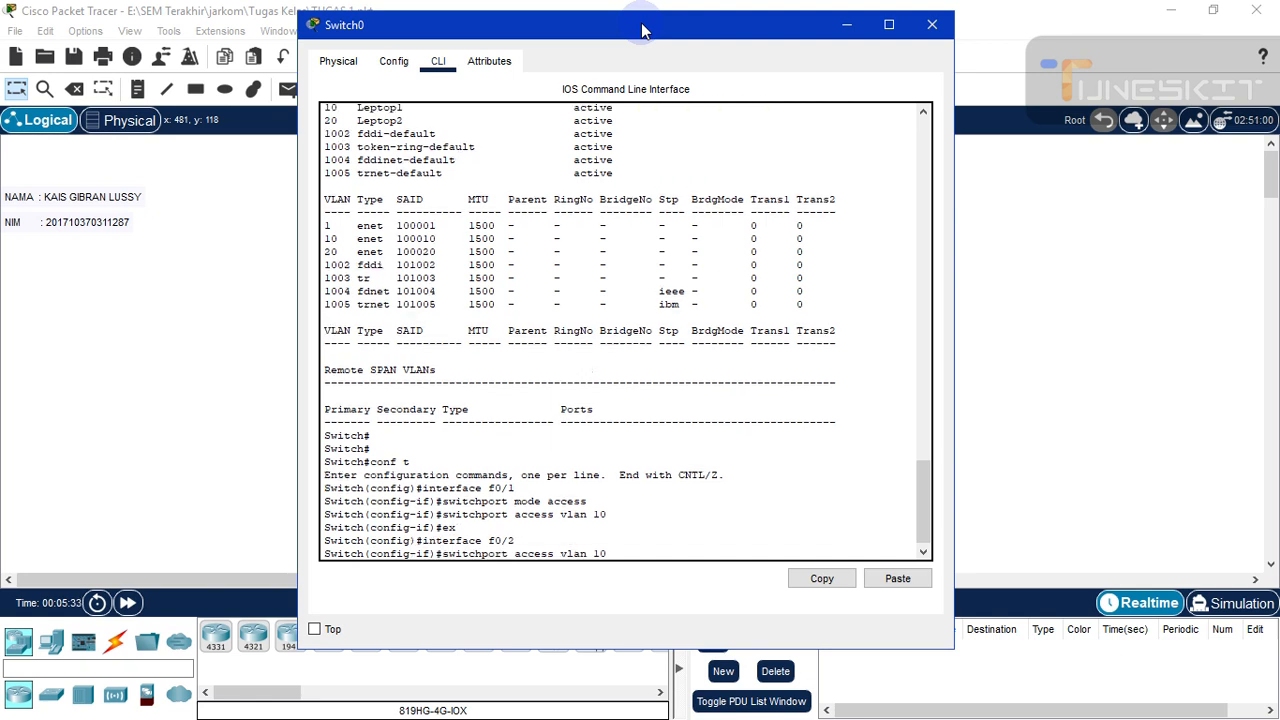
key("Up")
key("Return")
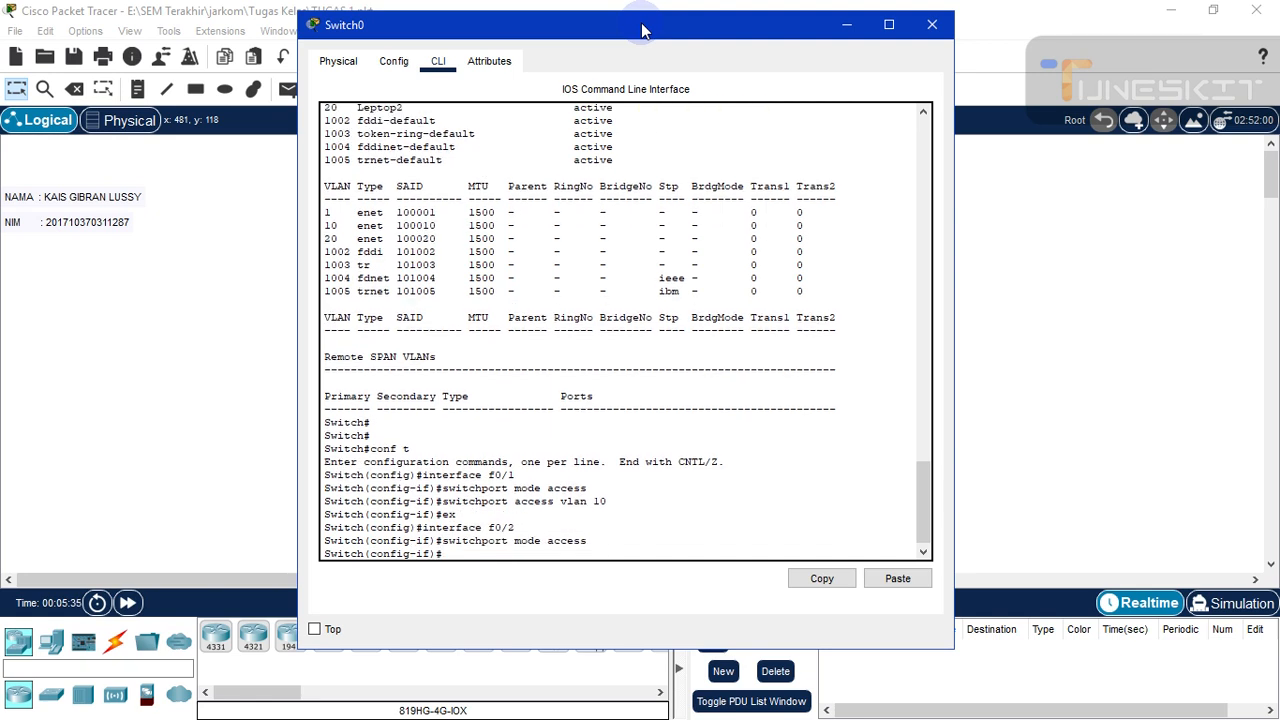
- Assign interface f0/2 to VLAN 10 with switchport access vlan 10, and leave the interface's configuration with ex
key("Up")
key("Up")
key("Up")
key("Up")
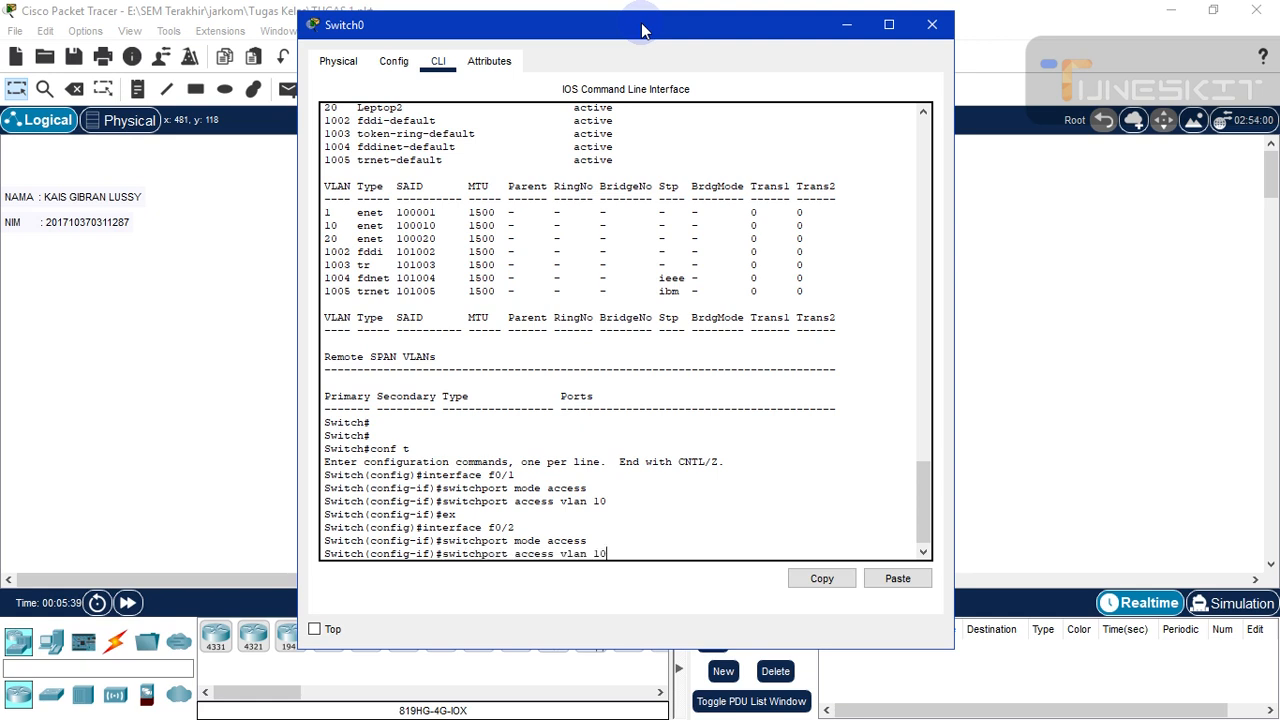
key("Return")
type("ex")
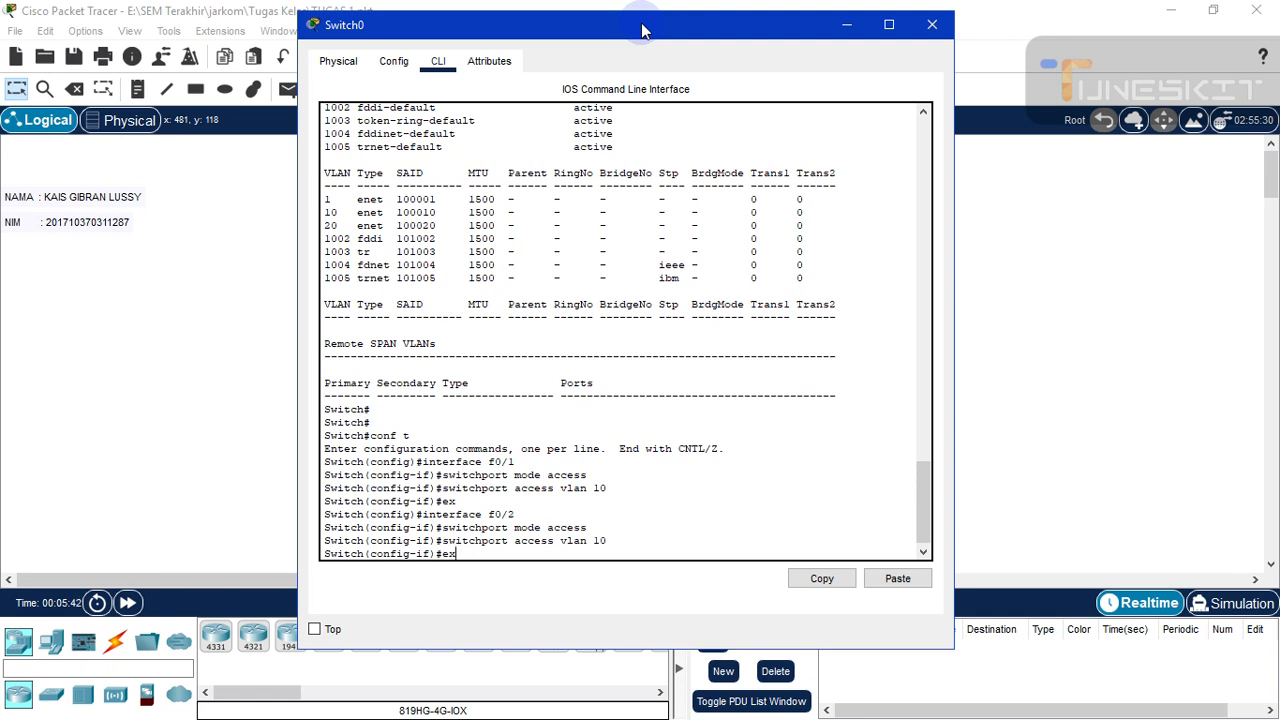
key("Return")
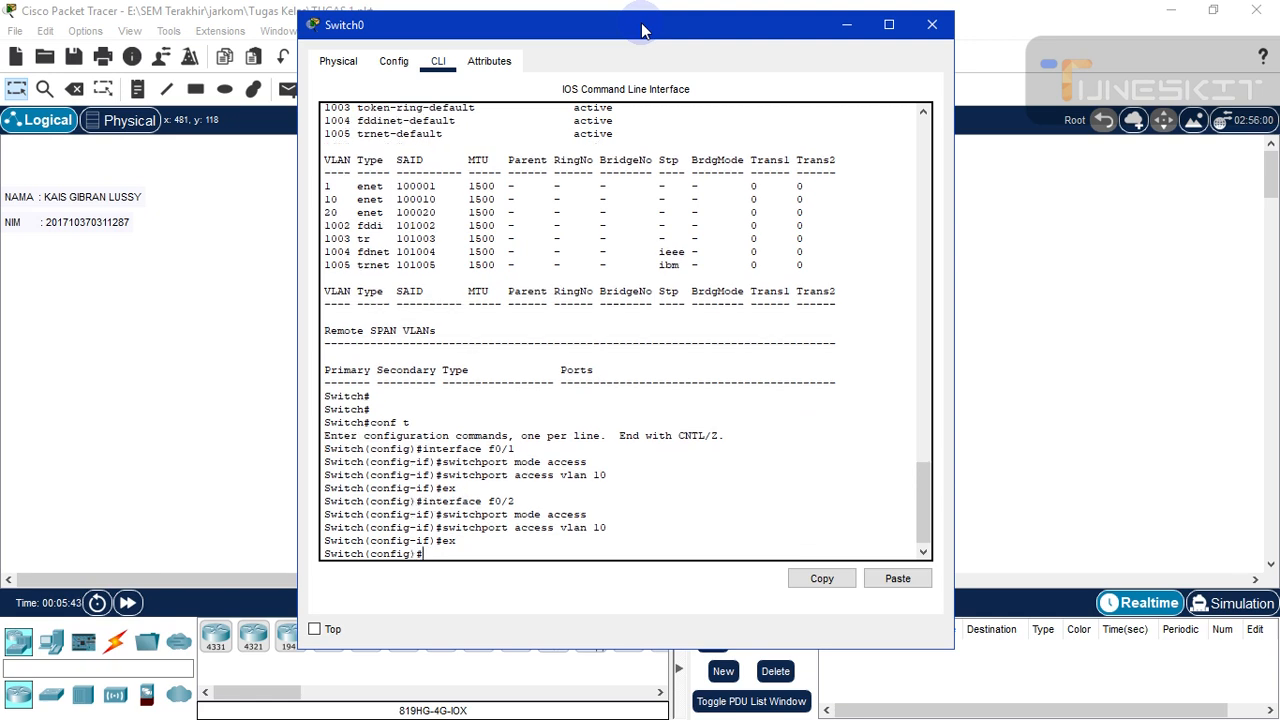
- Open the configuration of interface f0/3 and set it to access mode with switchport mode access
type("ex")
key("Up")
key("Up")
key("Up")
key("Up")
key("BackSpace")
type("3")
key("Return")
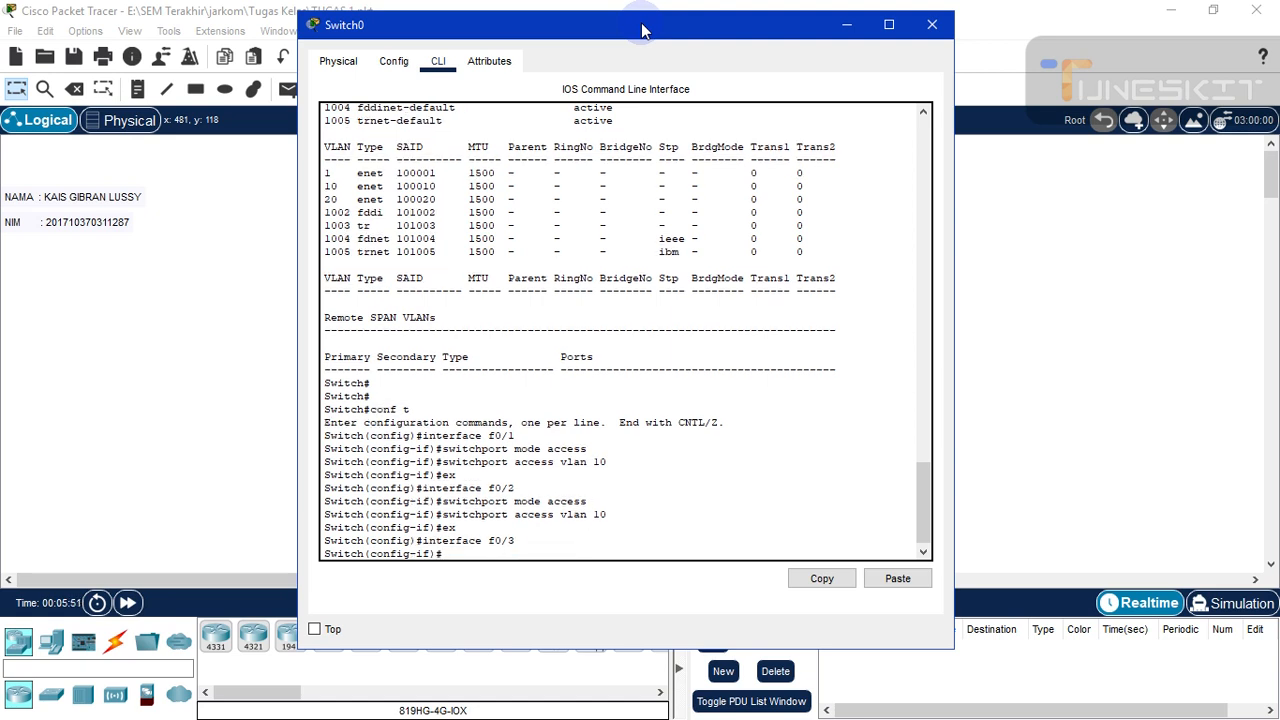
key("Up")
key("Up")
key("Up")
key("Up")
key("Return")
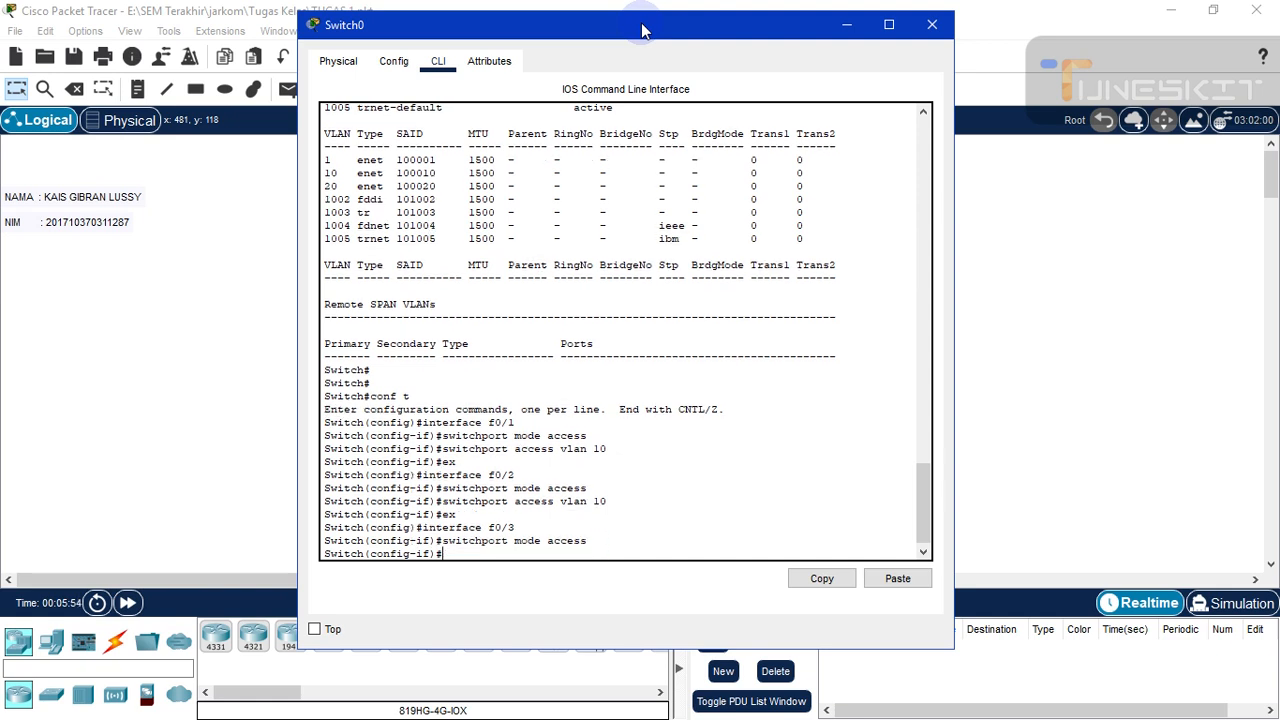
- Assign interface f0/3 to VLAN 20 with switchport access vlan 20
key("Up")
key("Up")
key("Up")
key("Up")
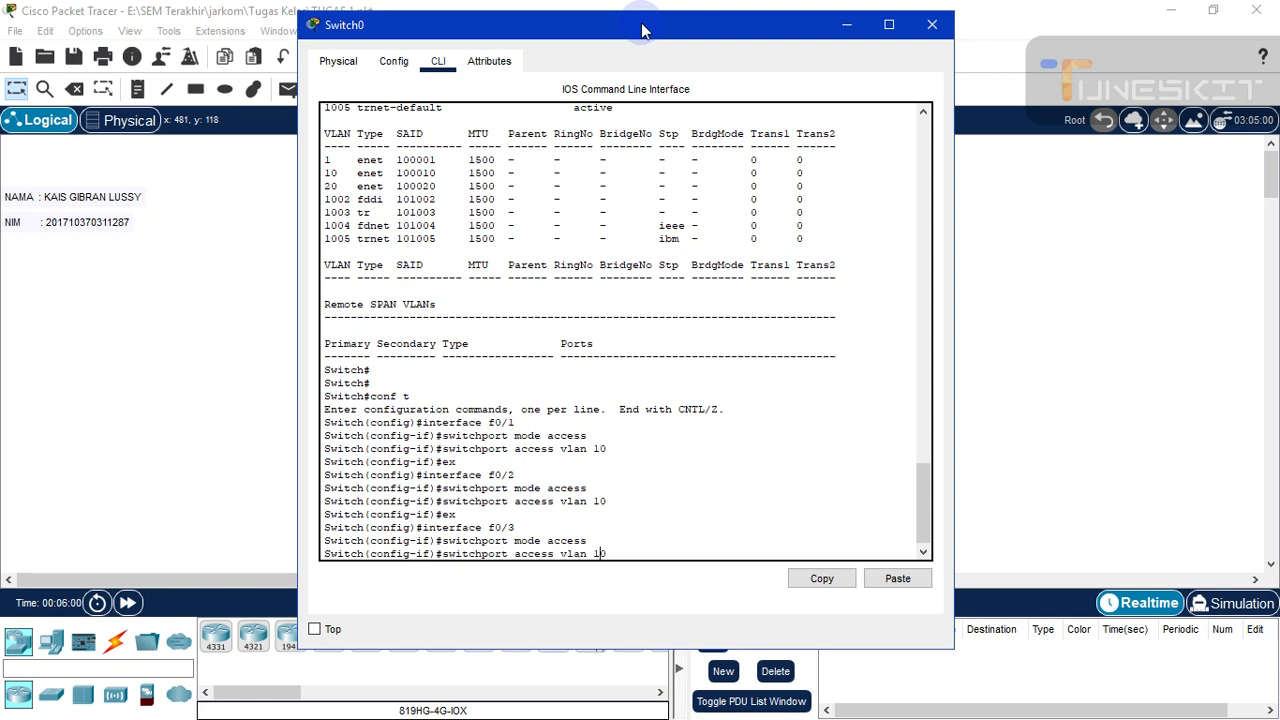
key("BackSpace")
type("2")
key("Return")
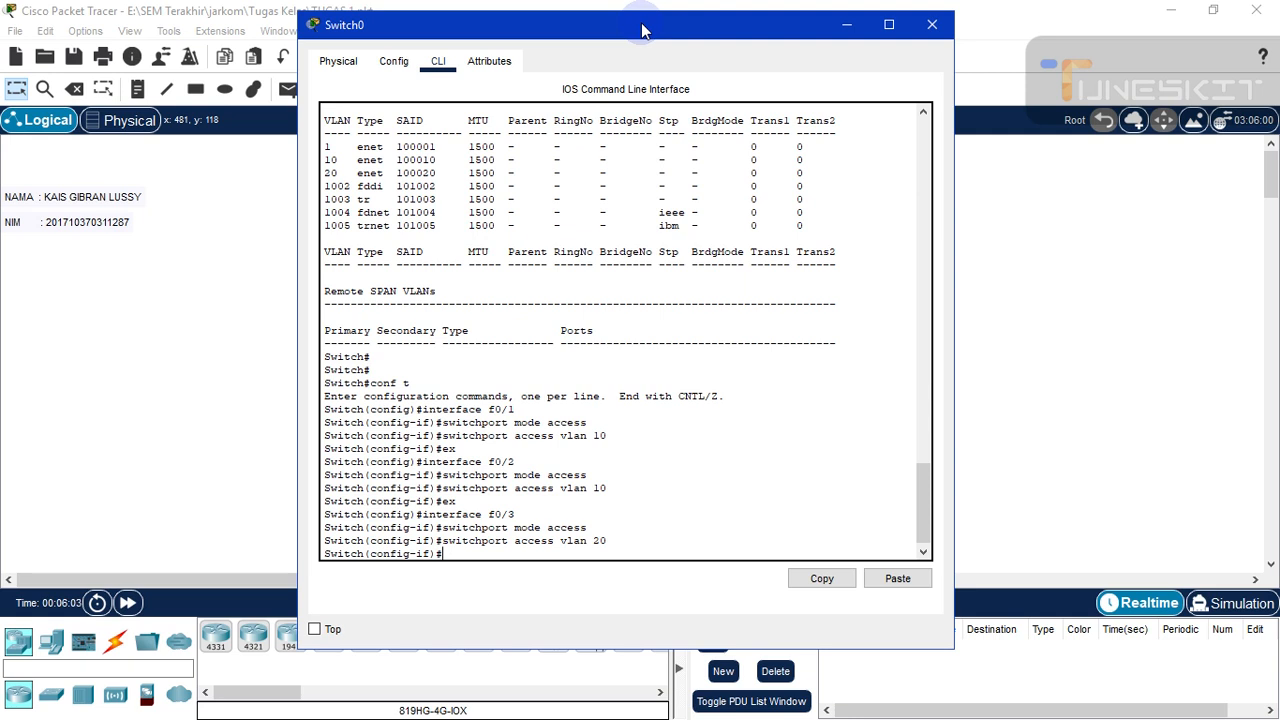
- Leave the configuration of interface f0/3 with ex, and open the configuration of interface f0/4
type("ex")
key("Return")
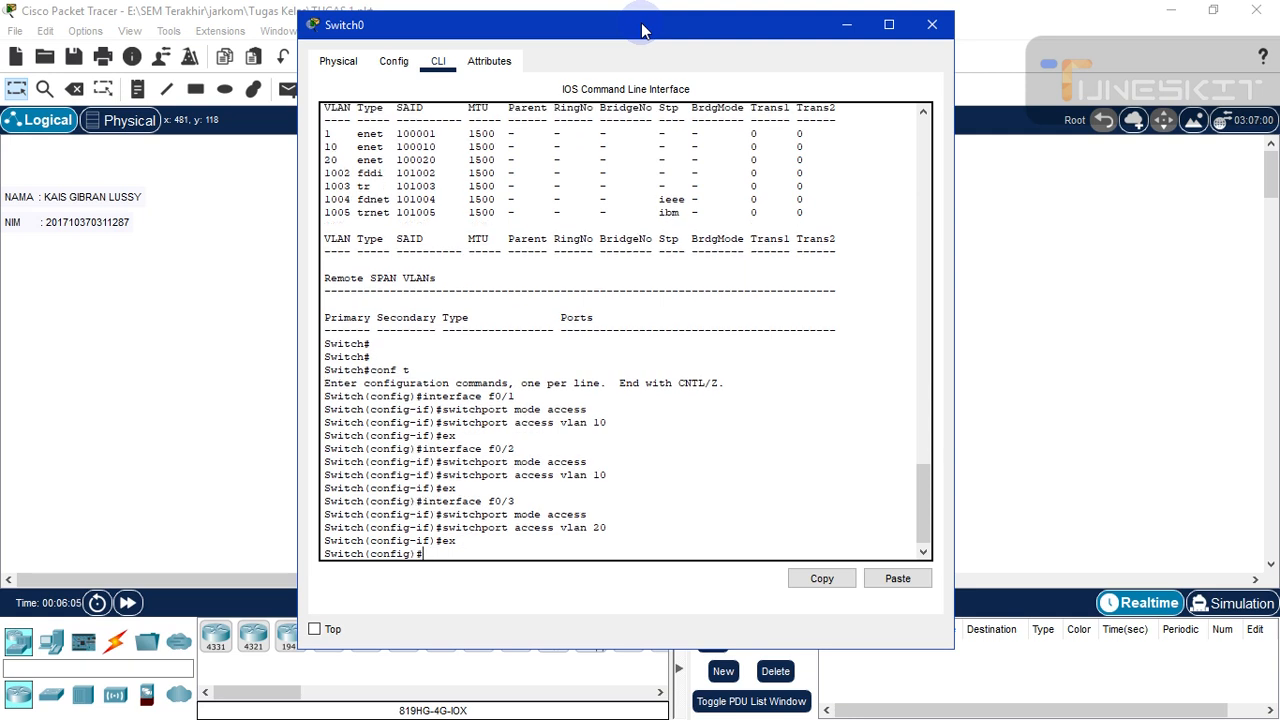
type("ex")
key("Up")
key("Up")
key("Up")
key("Up")
key("BackSpace")
type("4")
key("Return")
- Set interface f0/4 to access mode with switchport mode access
key("Up")
key("Up")
key("Up")
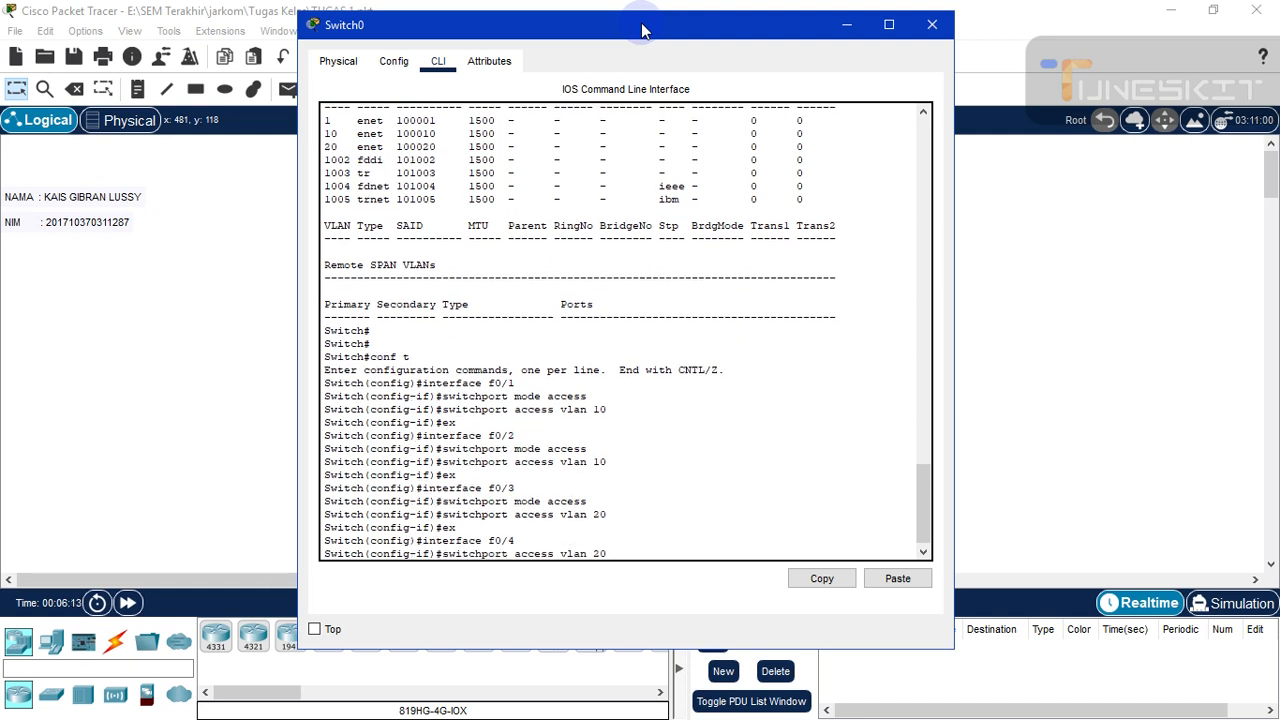
key("Up")
key("Return")
- Assign interface f0/4 to VLAN 20 with switchport access vlan 20, and return to privileged mode with ex
key("Up")
key("Up")
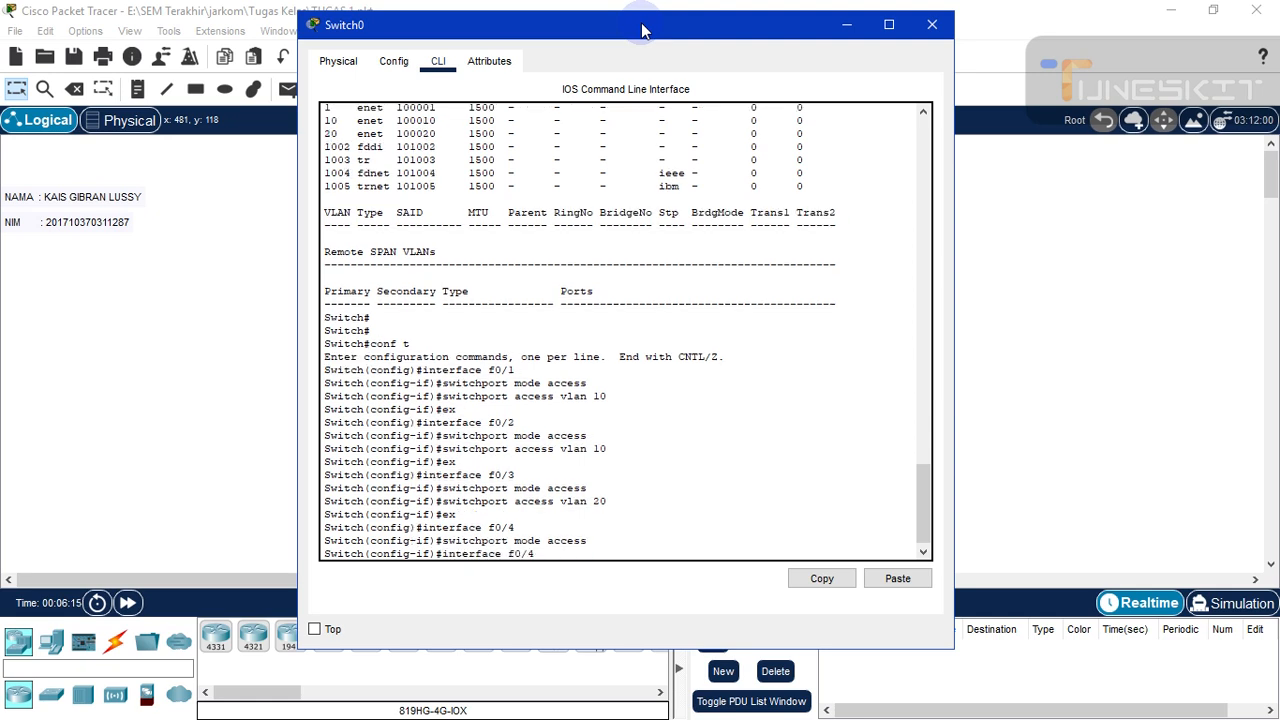
key("Up")
key("Up")
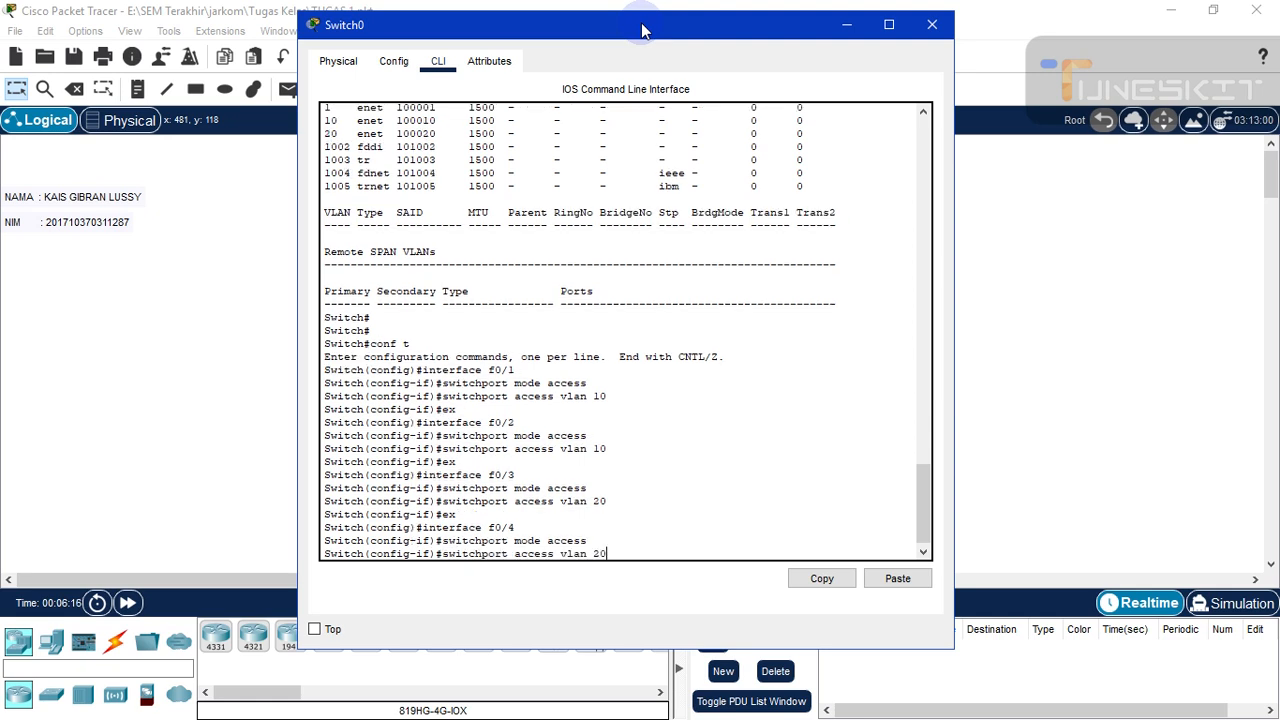
key("Return")
type("ex")
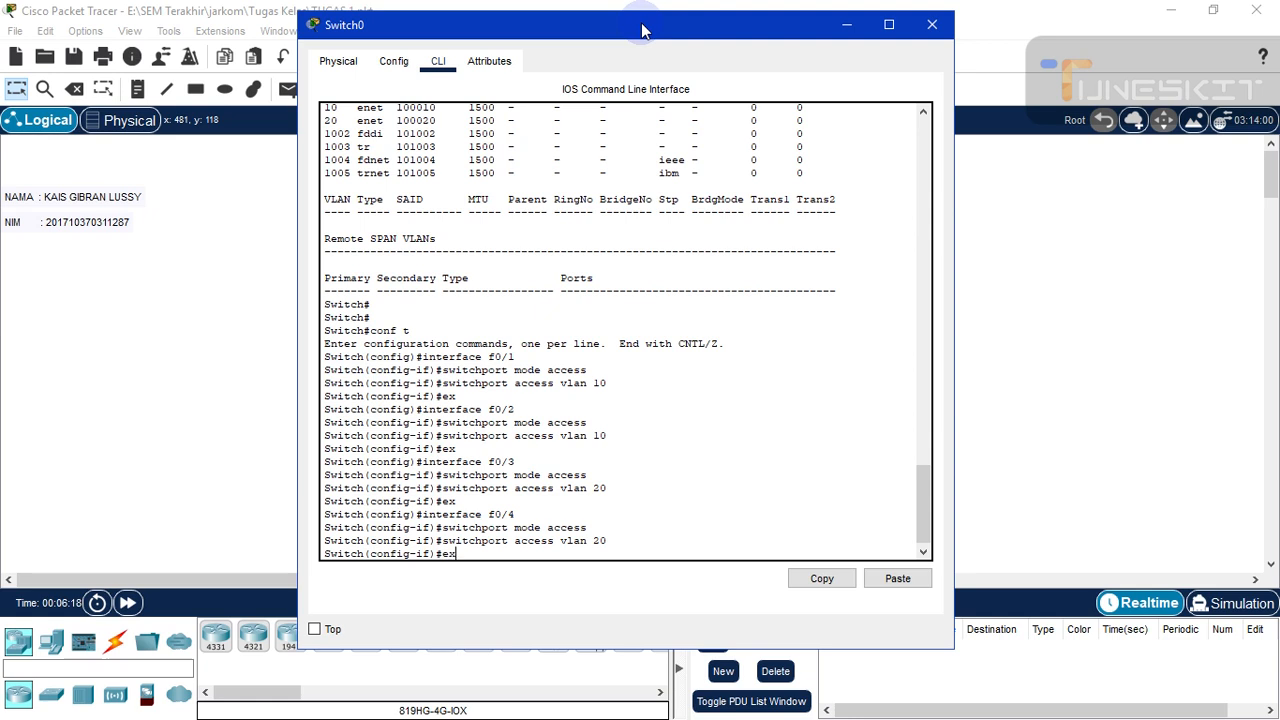
key("Return")
type("ex")
key("Return")
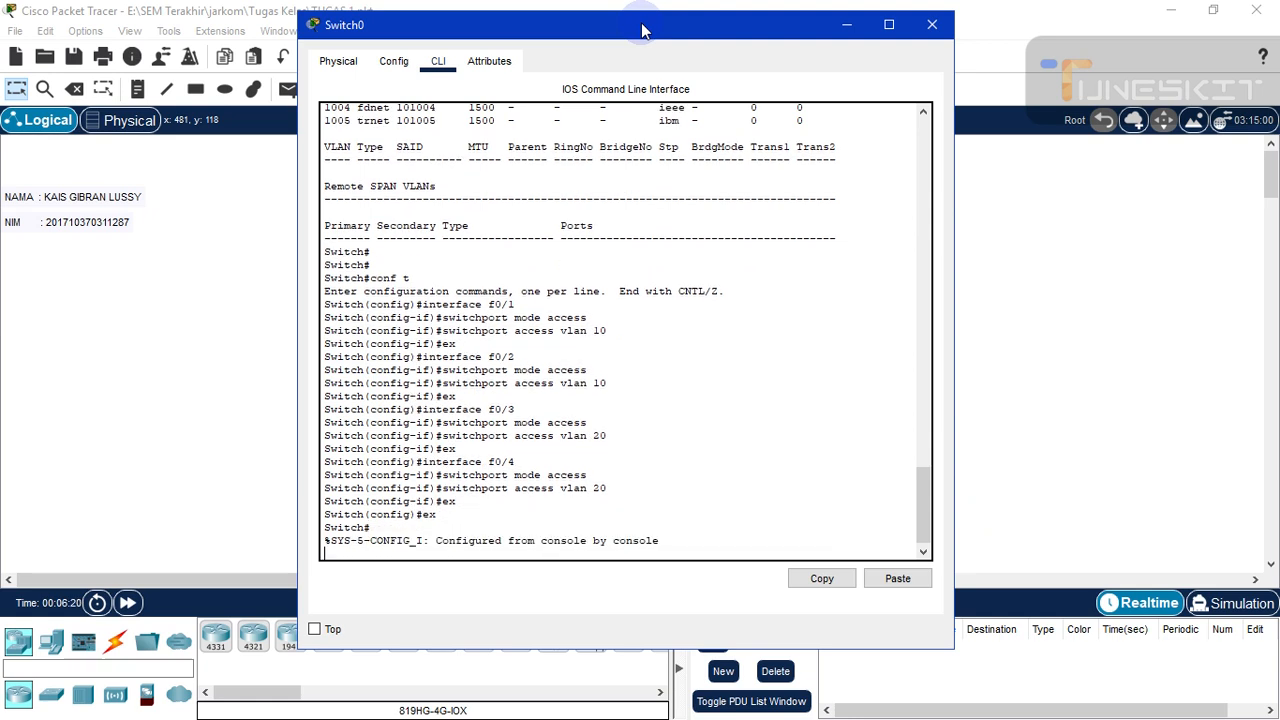
key("Return")
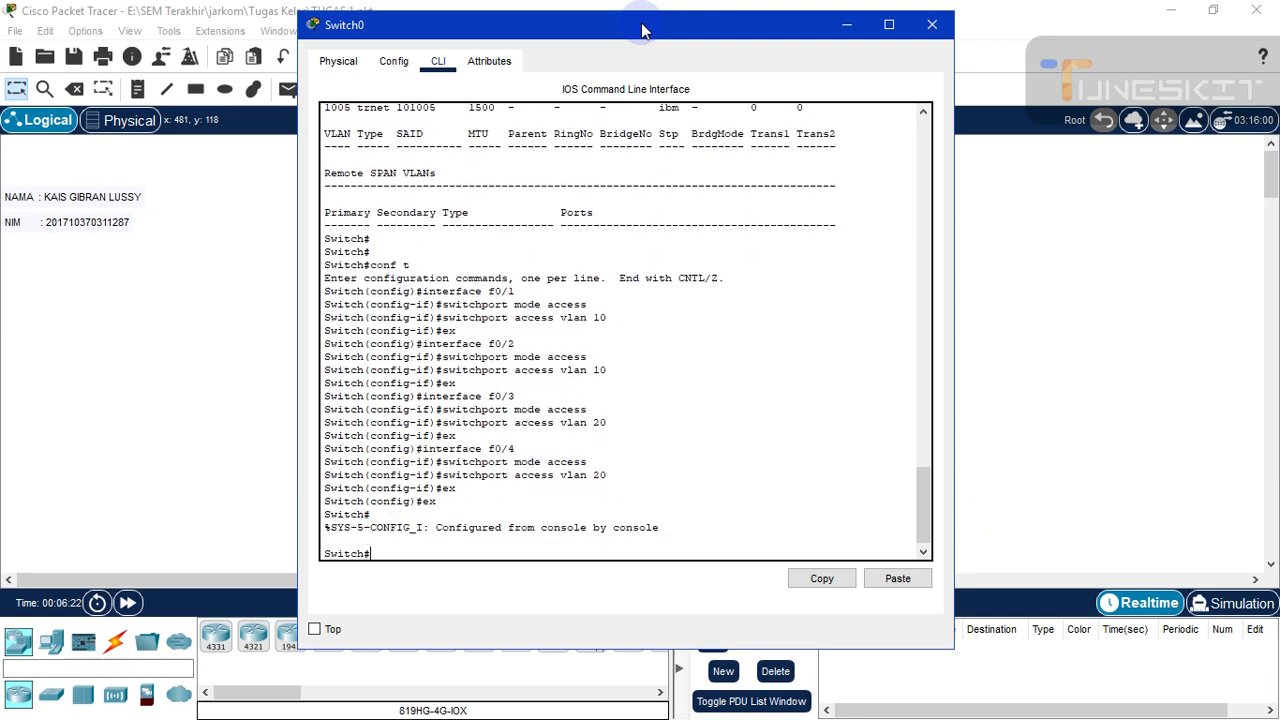
- Display the whole VLAN table with show vlan to check the port assignments, and end Switch0's console session with ex
type("show vlan")
key("Return")
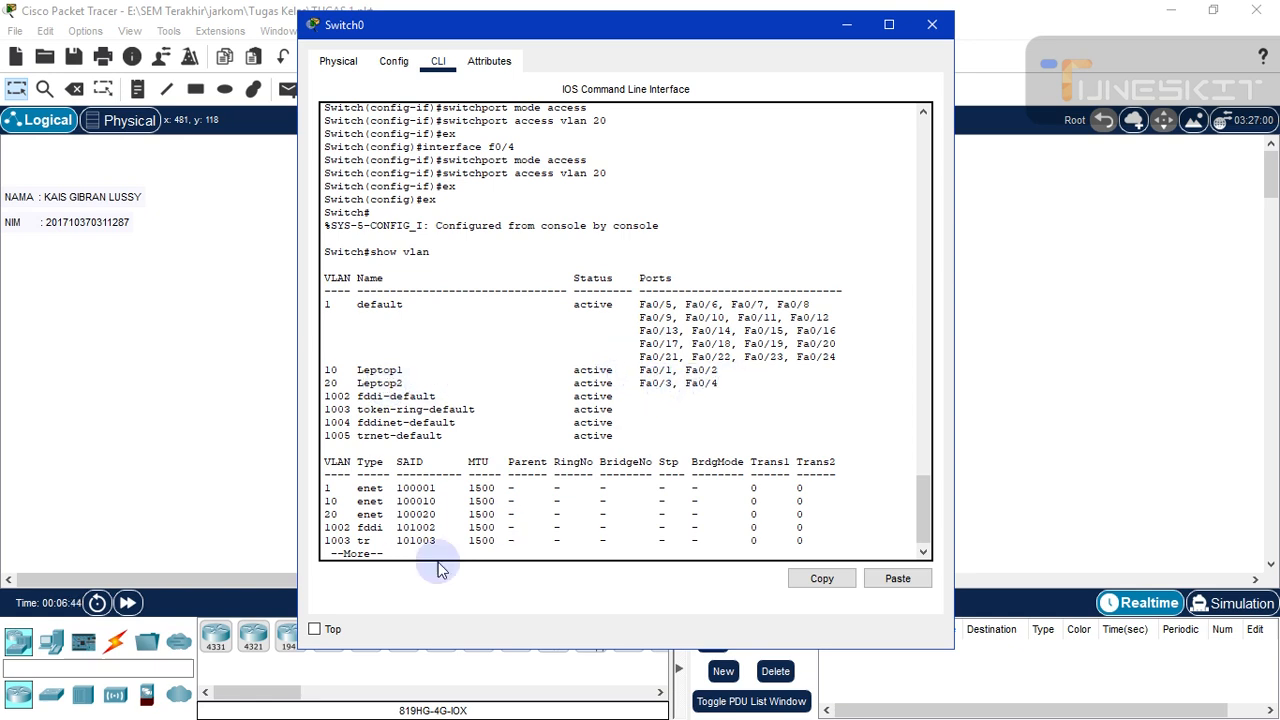
key("space")
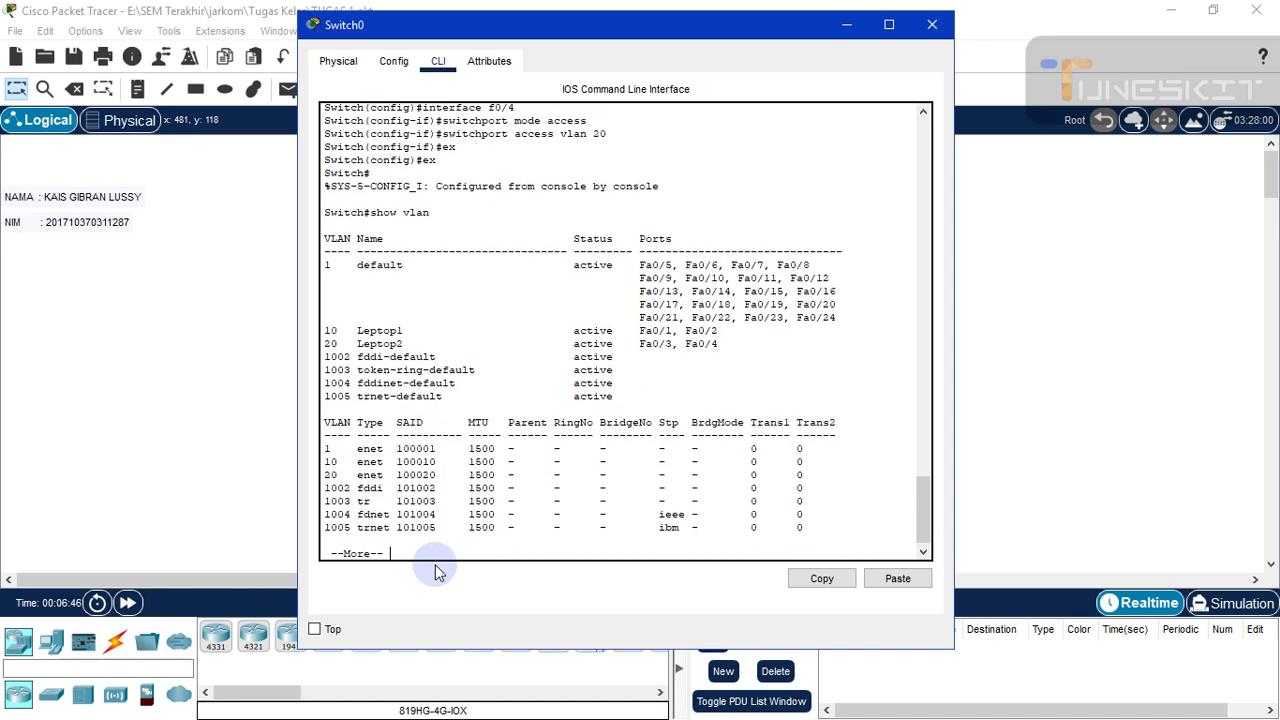
key("space")
key("Return")
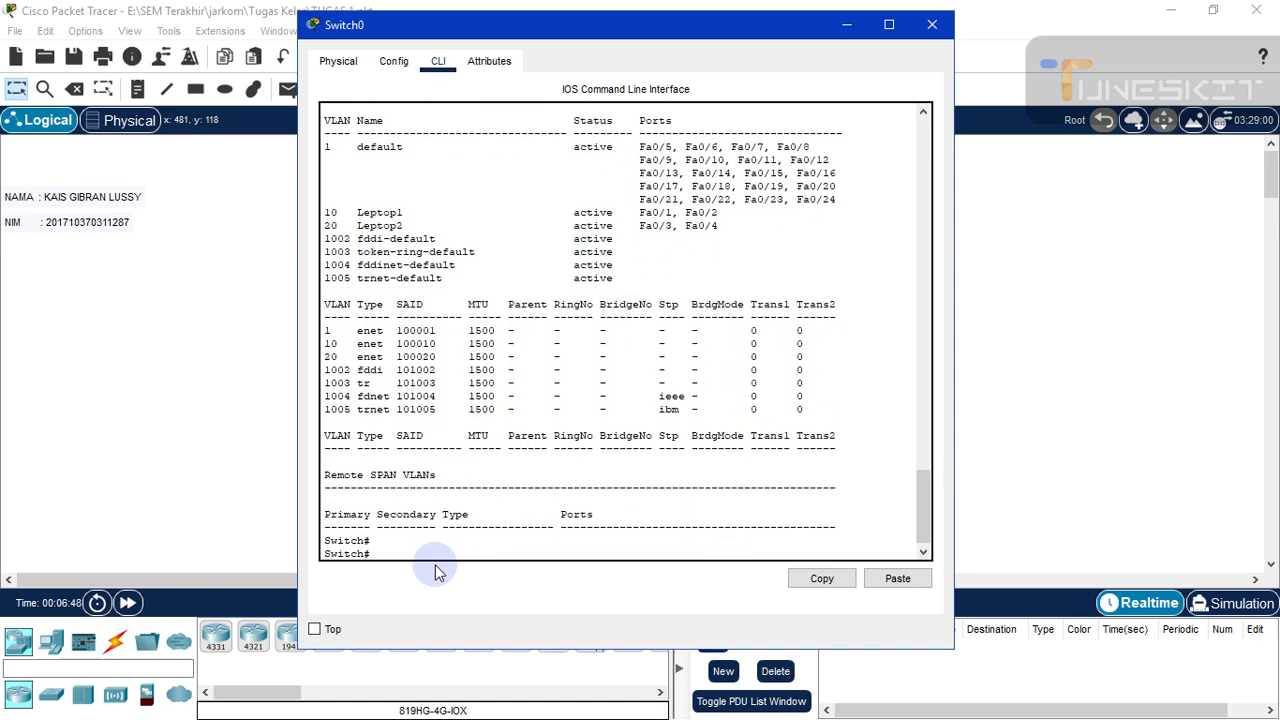
type("ex")
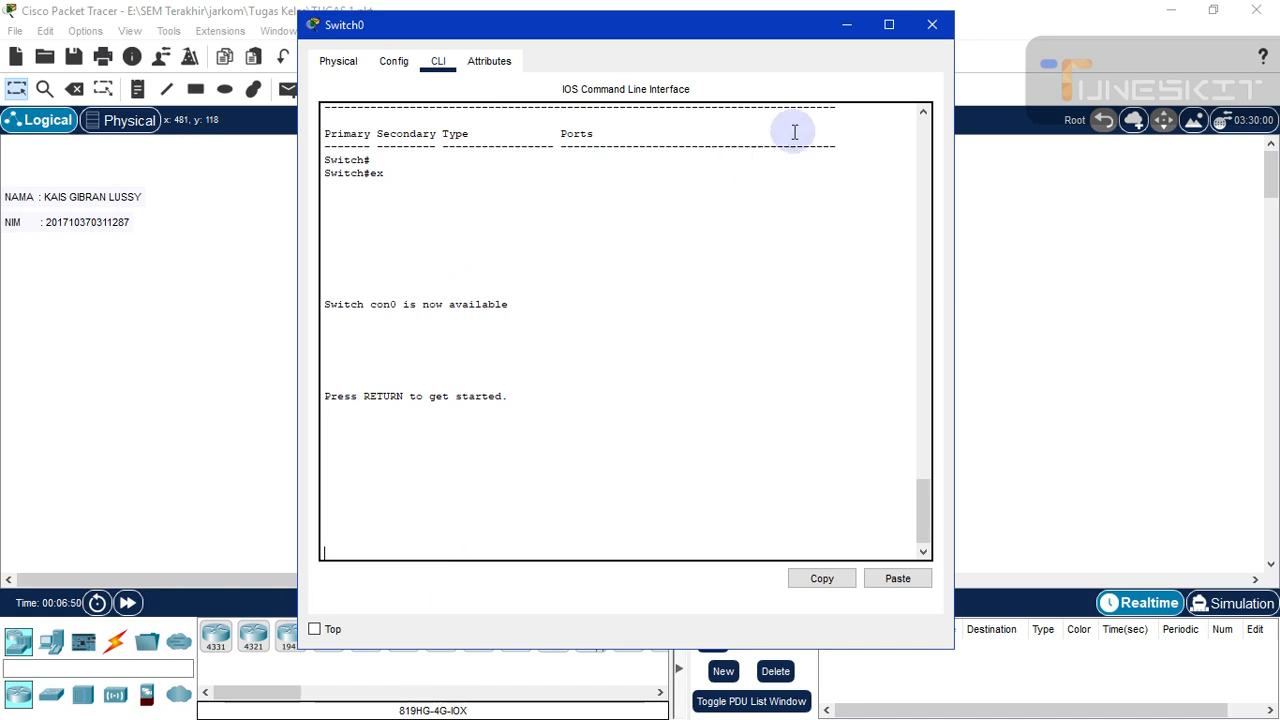
left_click(936, 28)
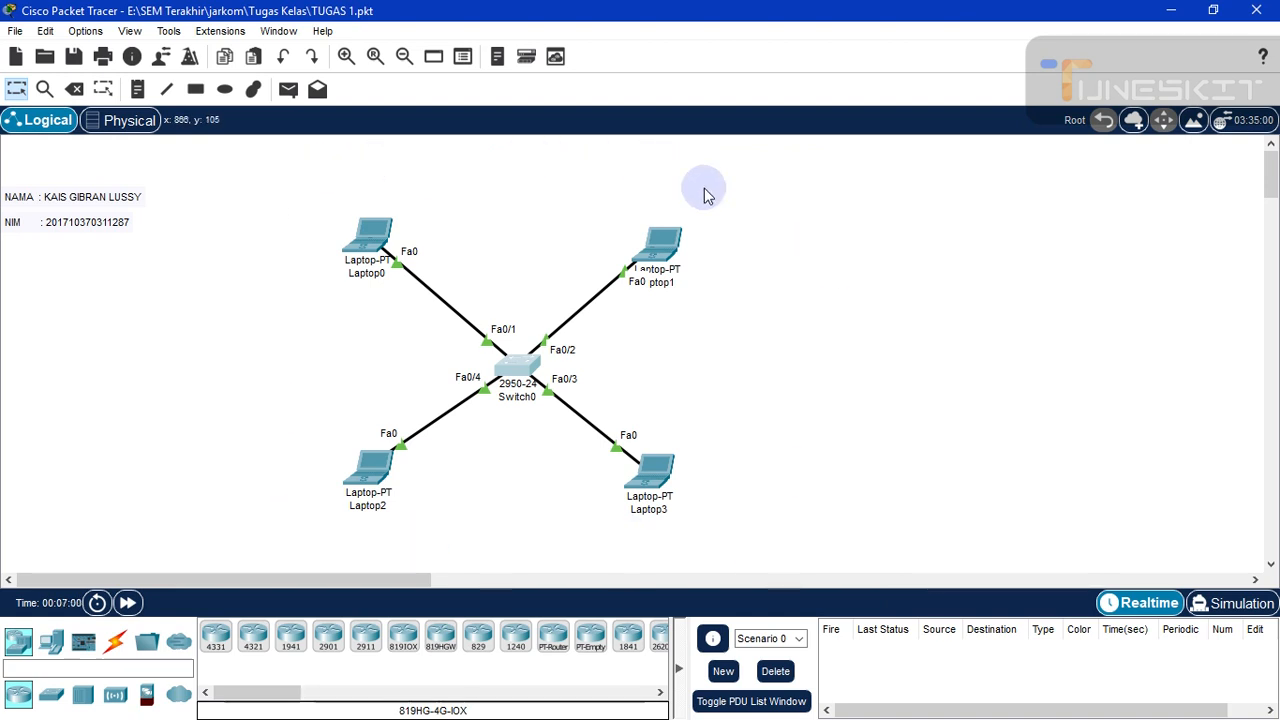
- Send a simple PDU from Laptop0 to Laptop1 to test the connection within VLAN 10
left_click(288, 92)
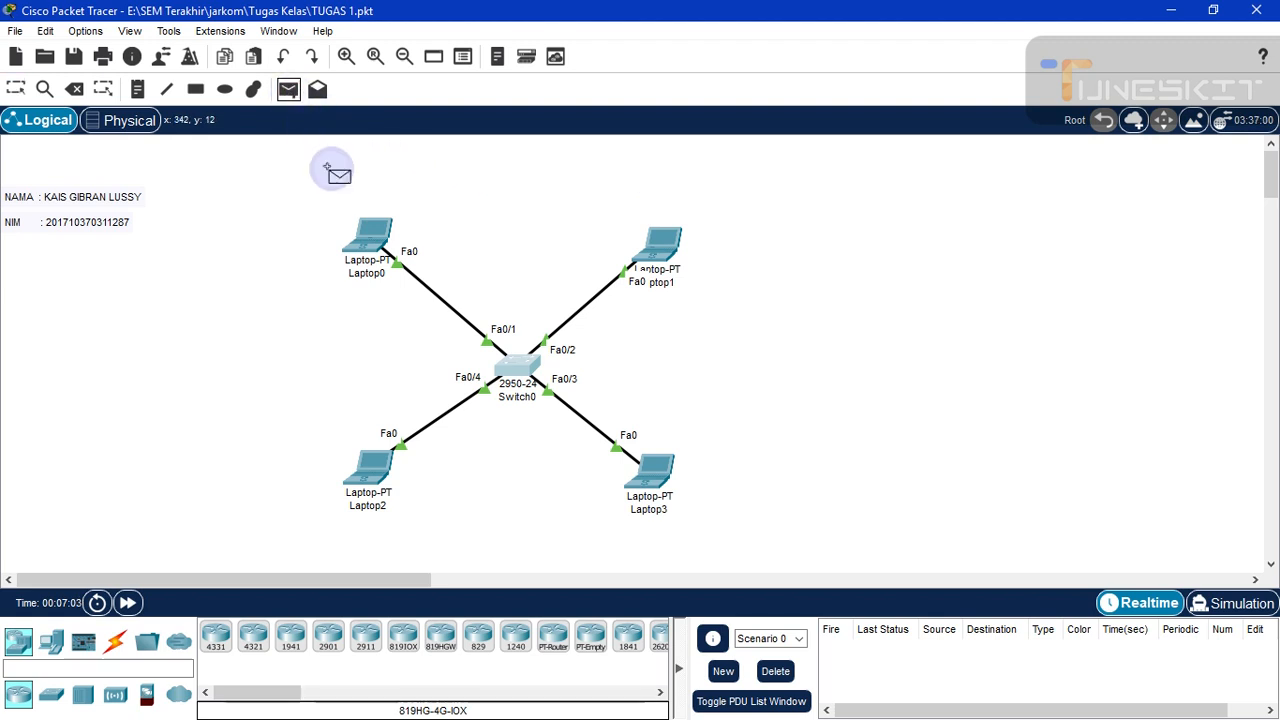
left_click(363, 228)
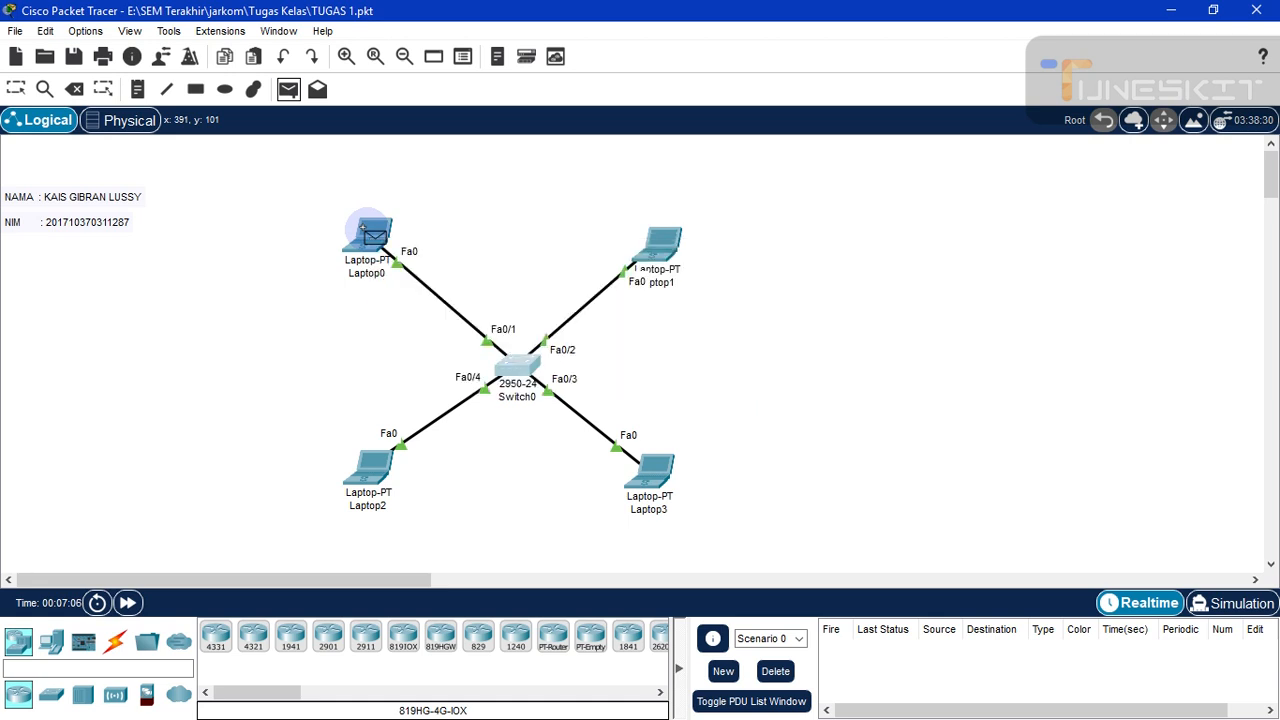
left_click(660, 240)
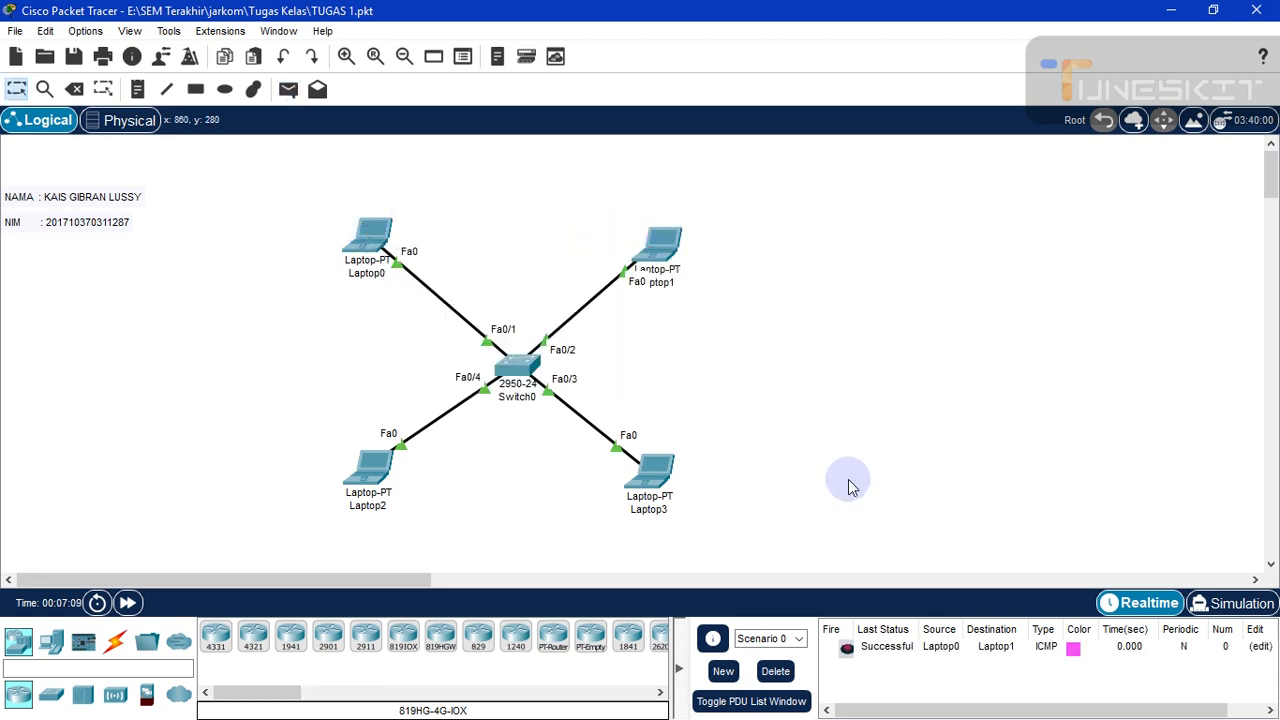
left_click(873, 650)
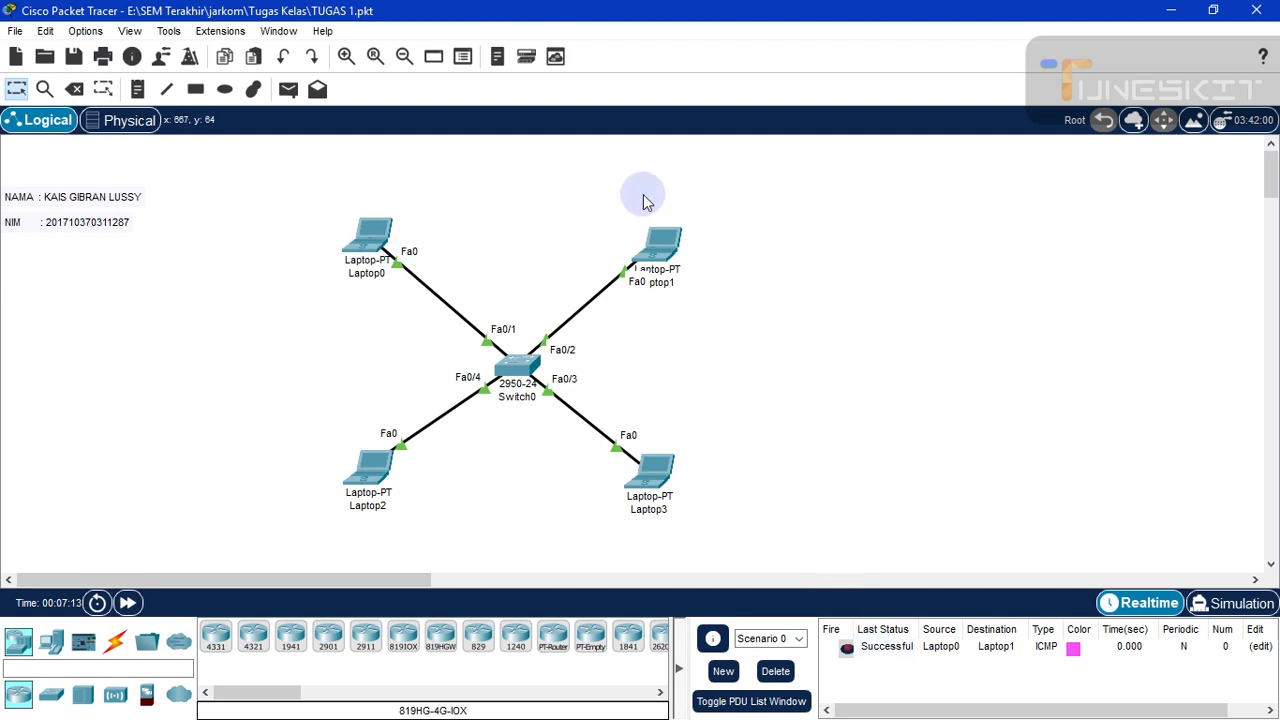
- Send a simple PDU from Laptop2 to Laptop3 to test the connection within VLAN 20
left_click(289, 90)
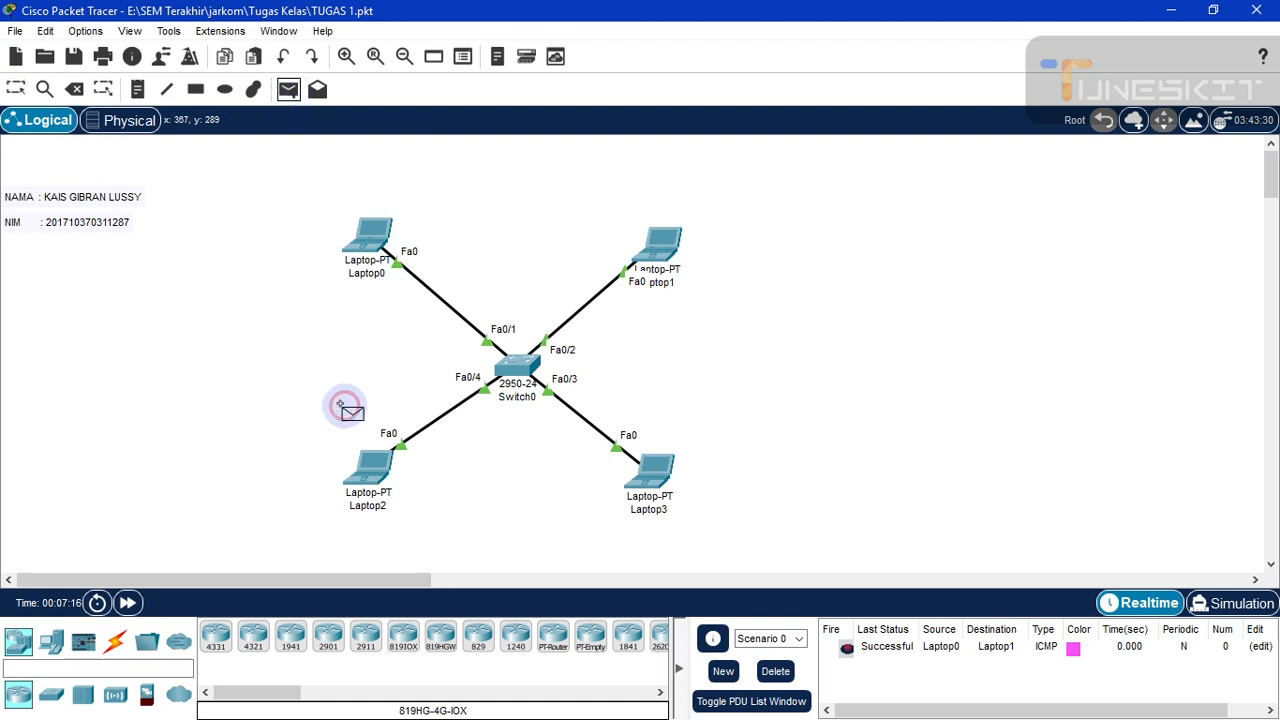
left_click(368, 466)
left_click(657, 467)
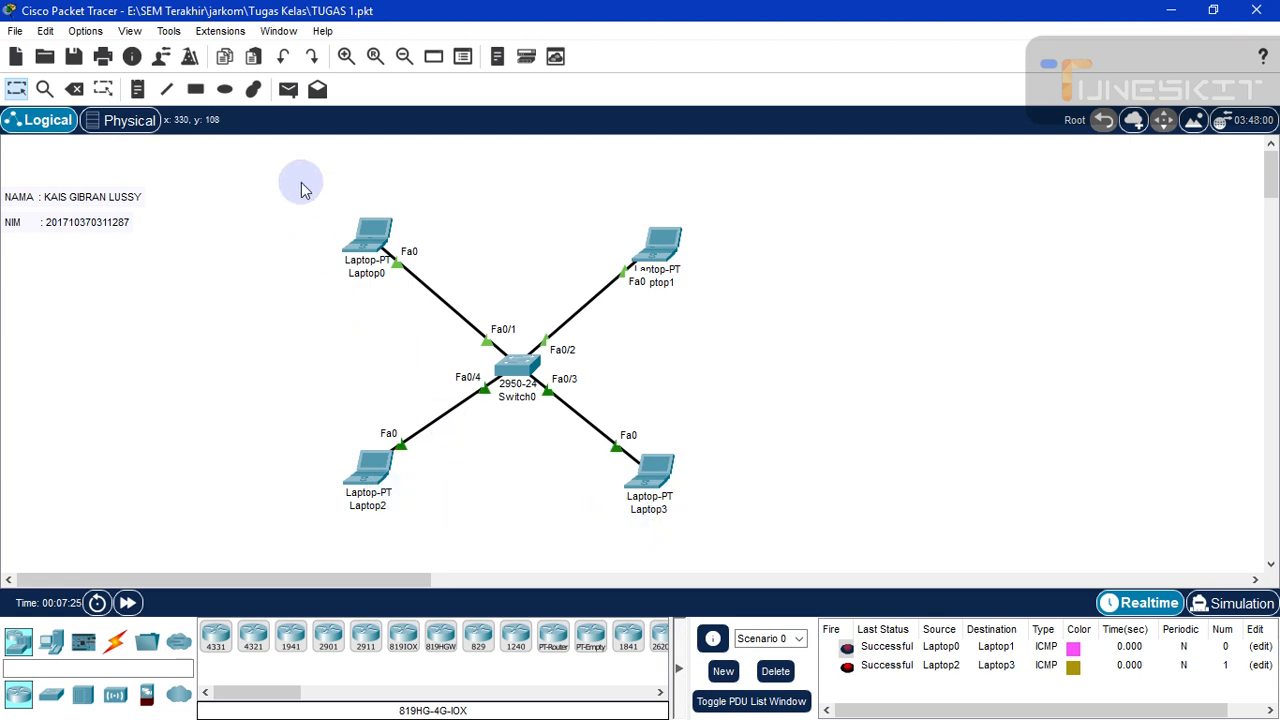
- Send a simple PDU from Laptop0 to Laptop2 to test the connection between VLAN 10 and VLAN 20
left_click(288, 92)
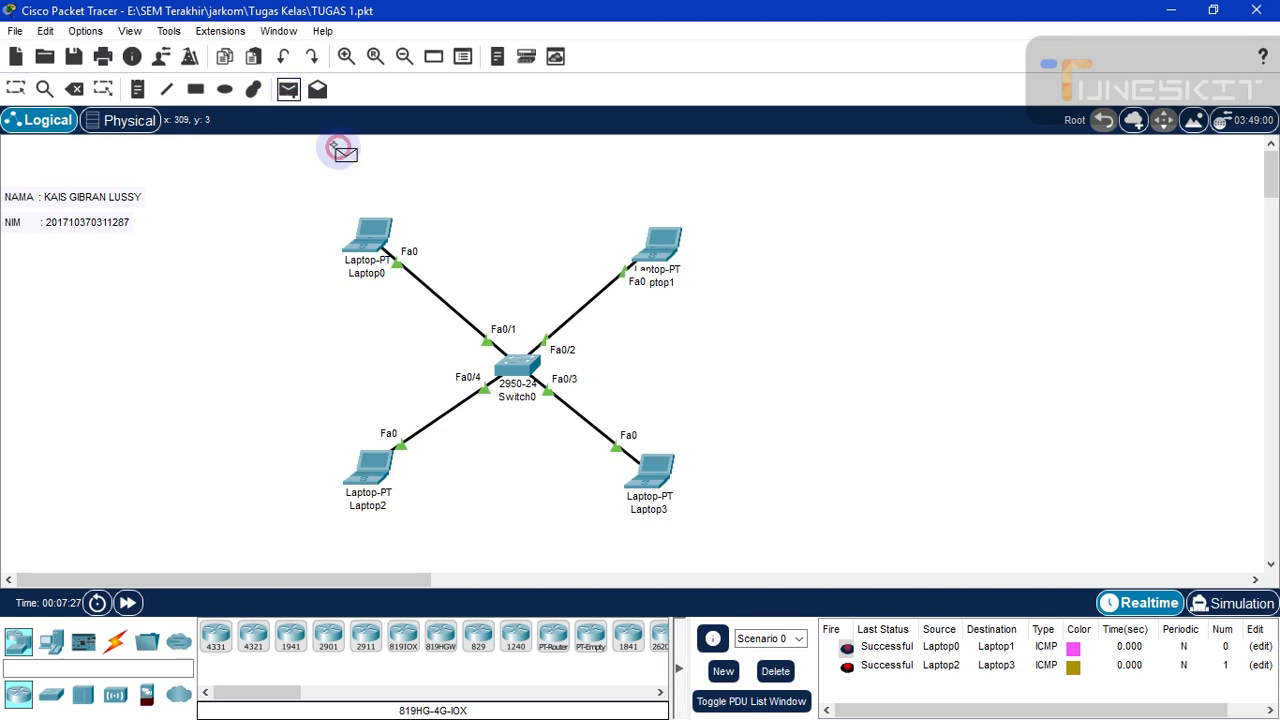
left_click(373, 230)
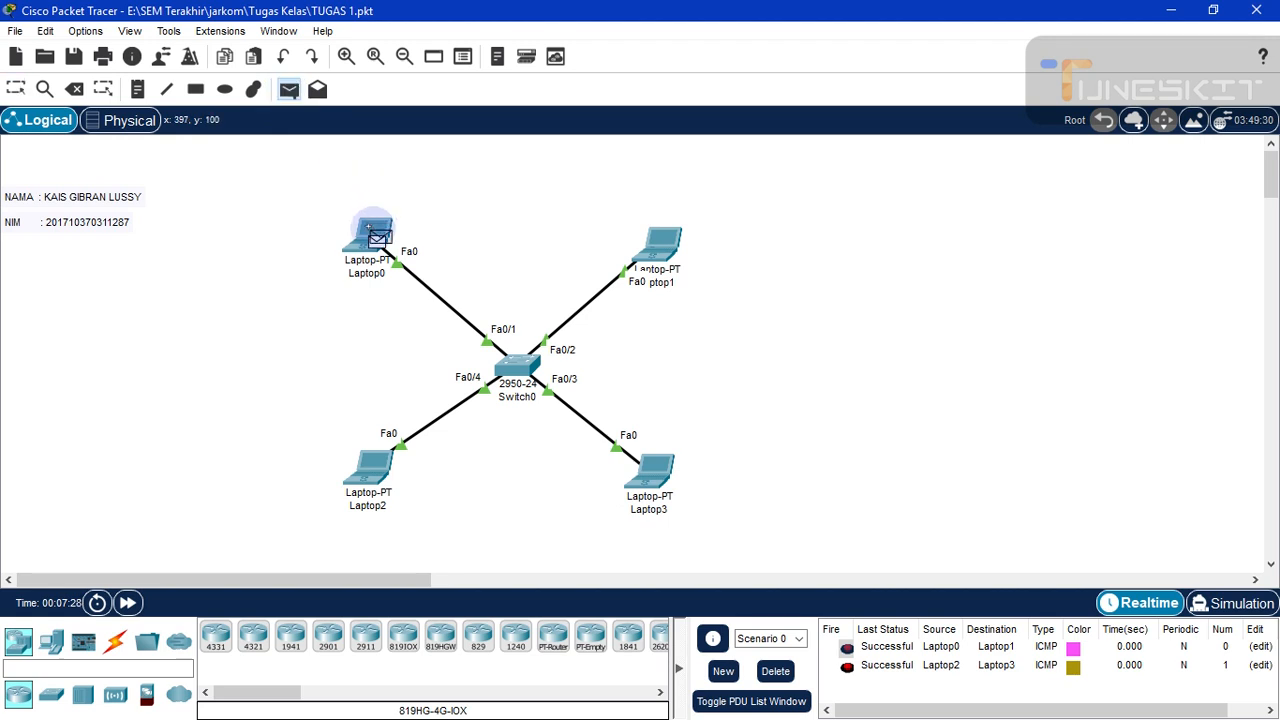
left_click(380, 462)
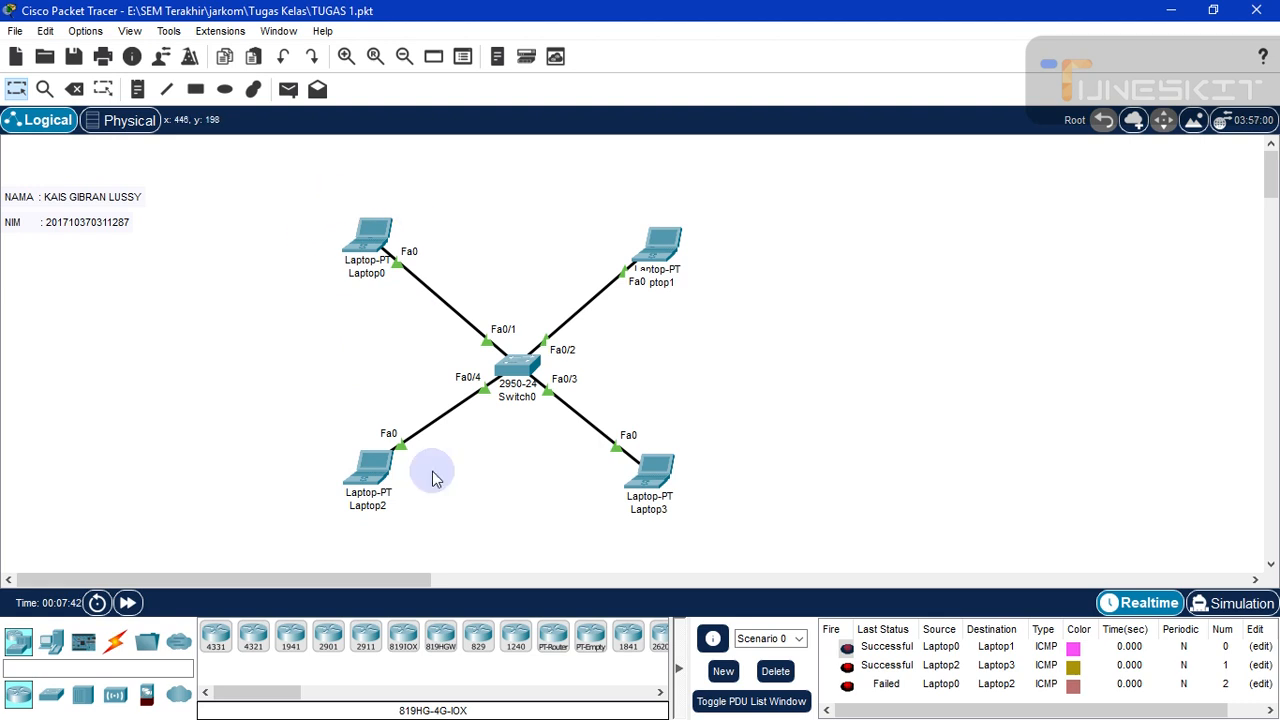
- Delete the test PDUs of Scenario 0 and play the network's traffic in Simulation mode
left_click(775, 672)
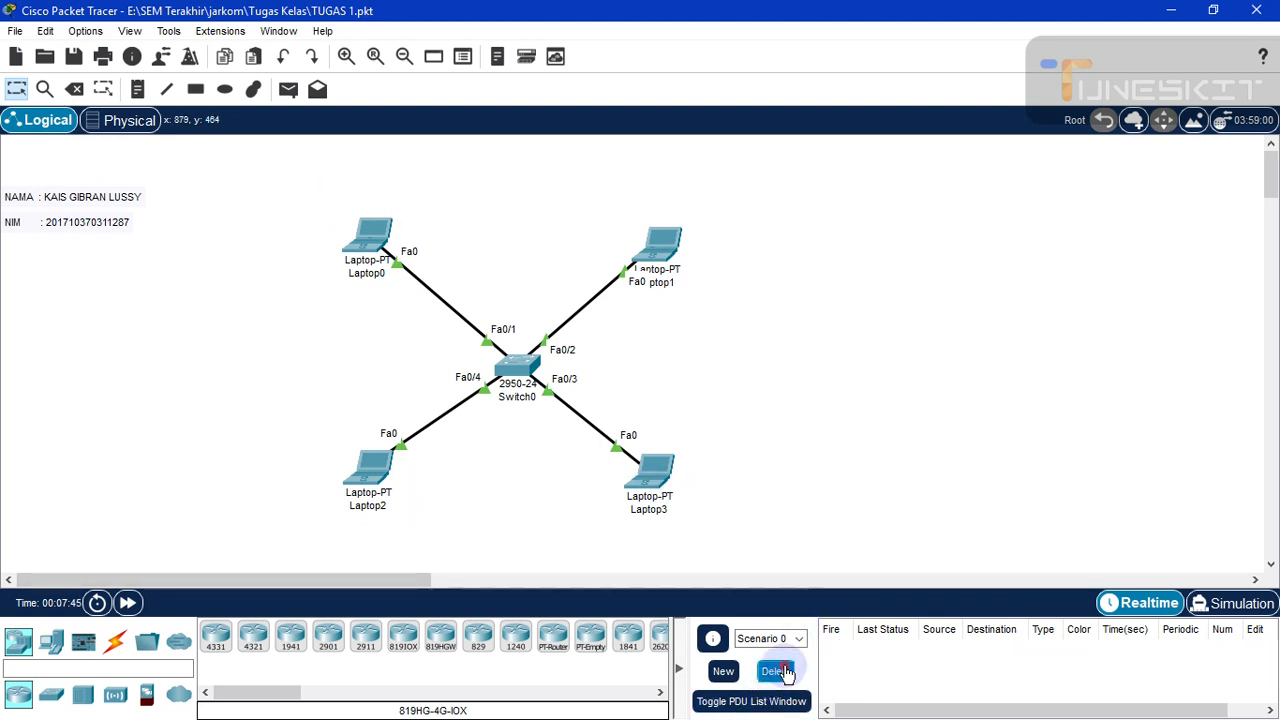
left_click(1230, 603)
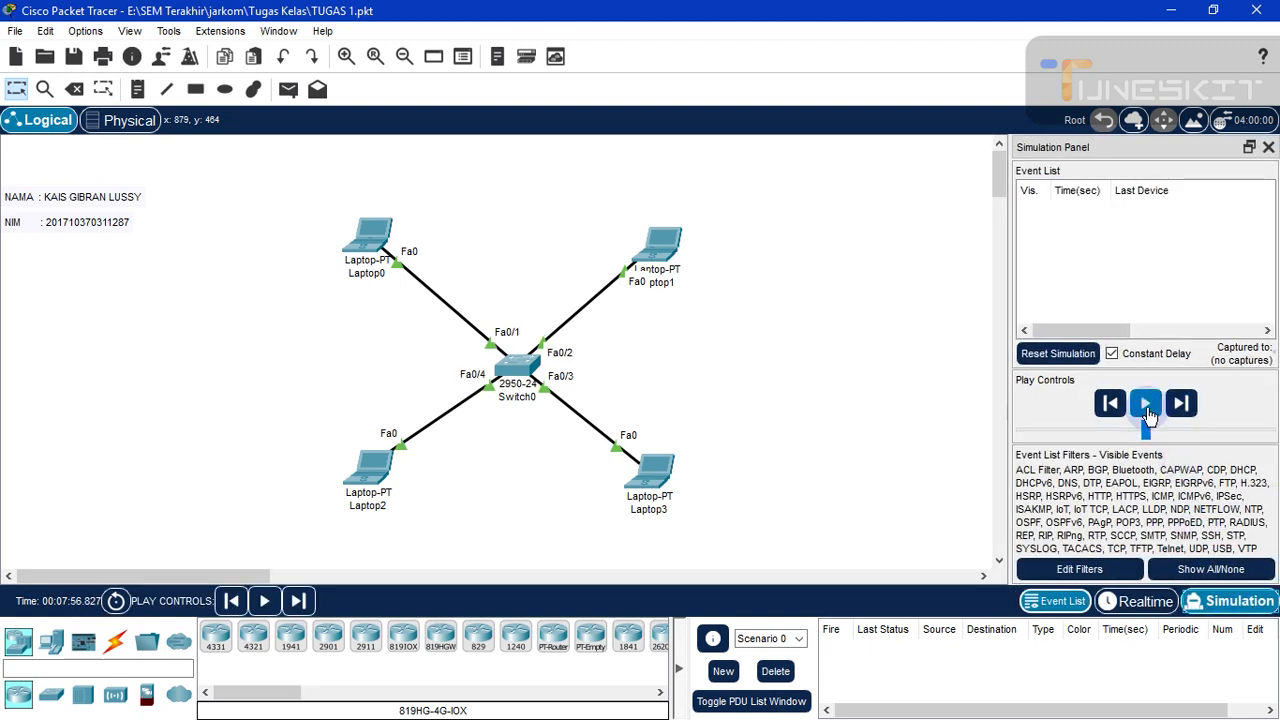
left_click(1147, 405)
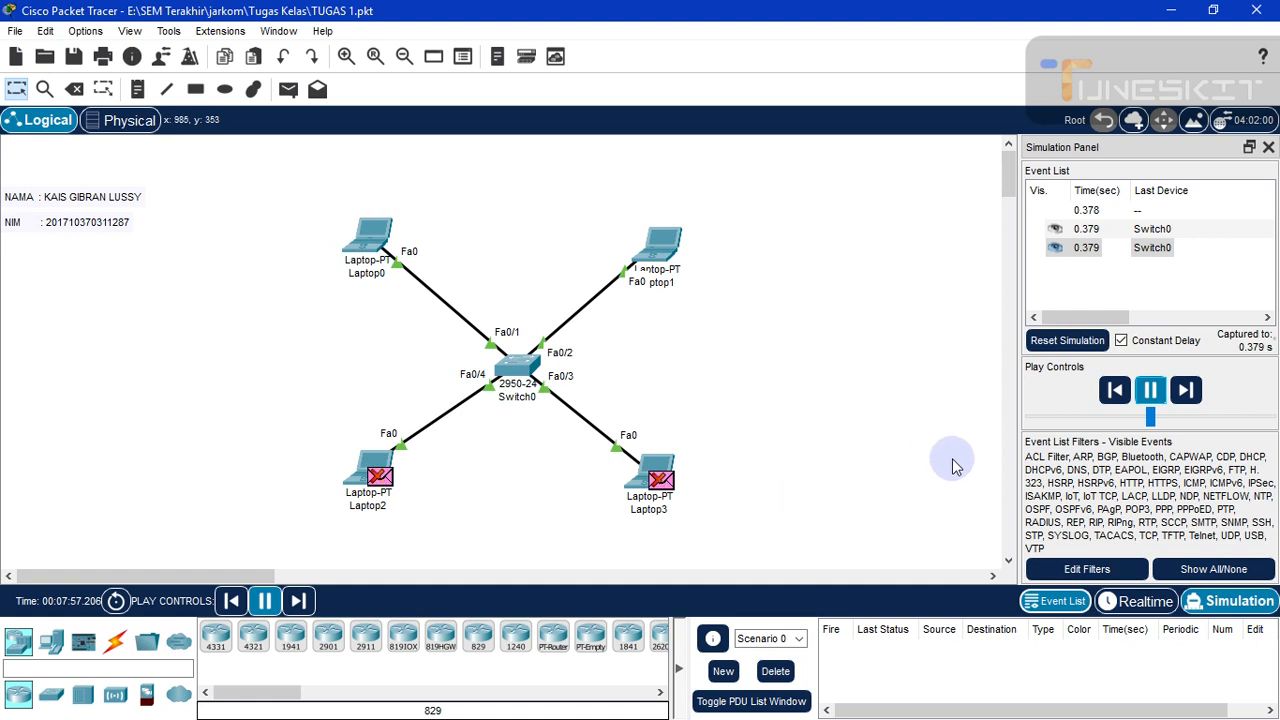
left_click(1150, 394)
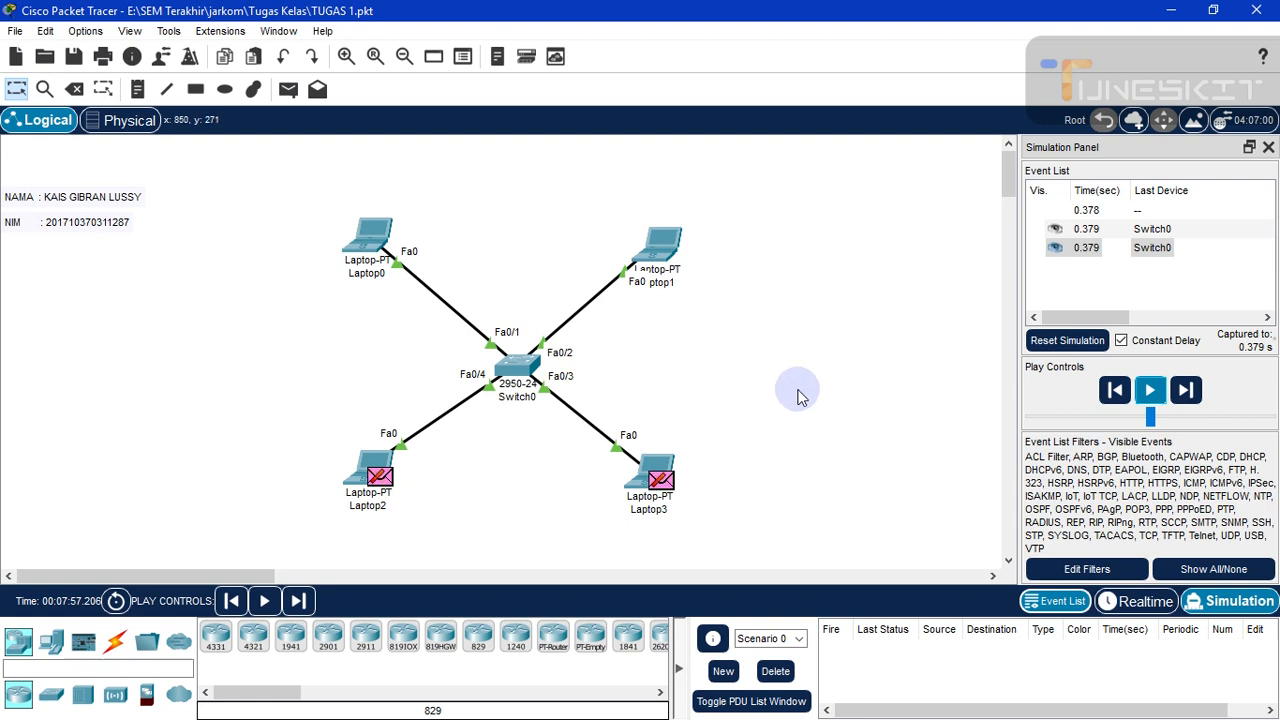
left_click(1150, 390)
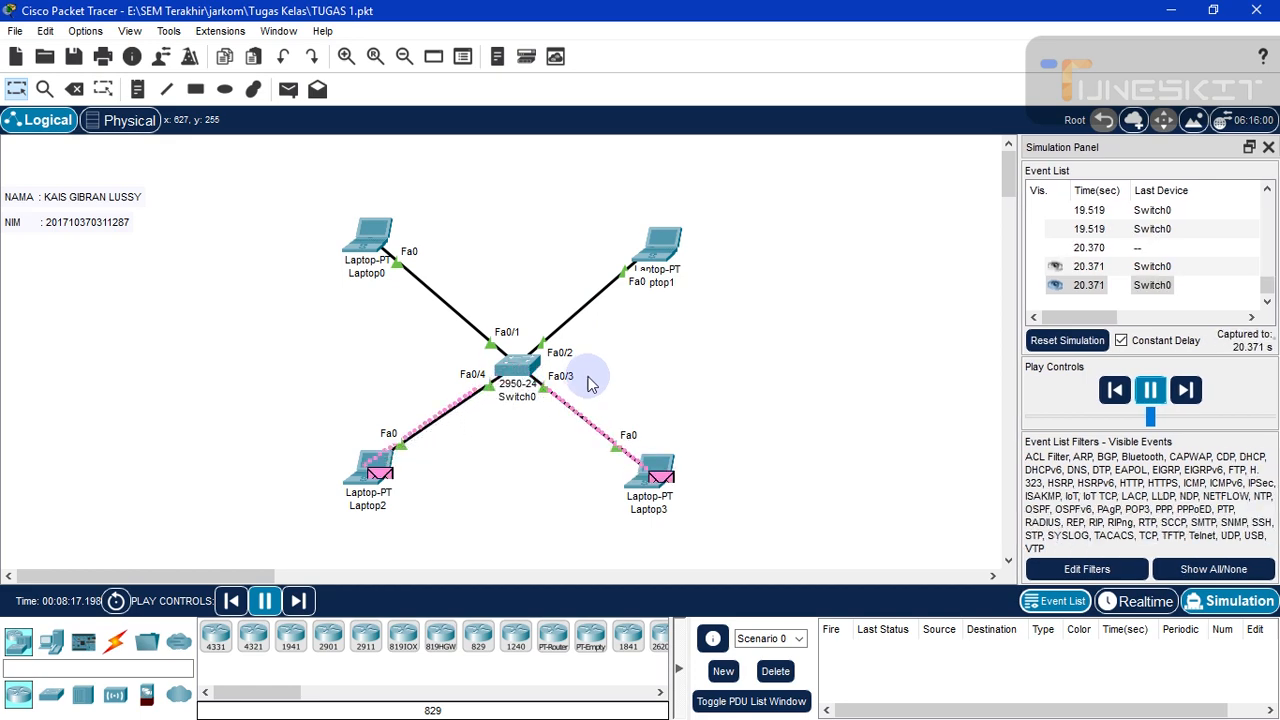
mouse_move(535, 404)
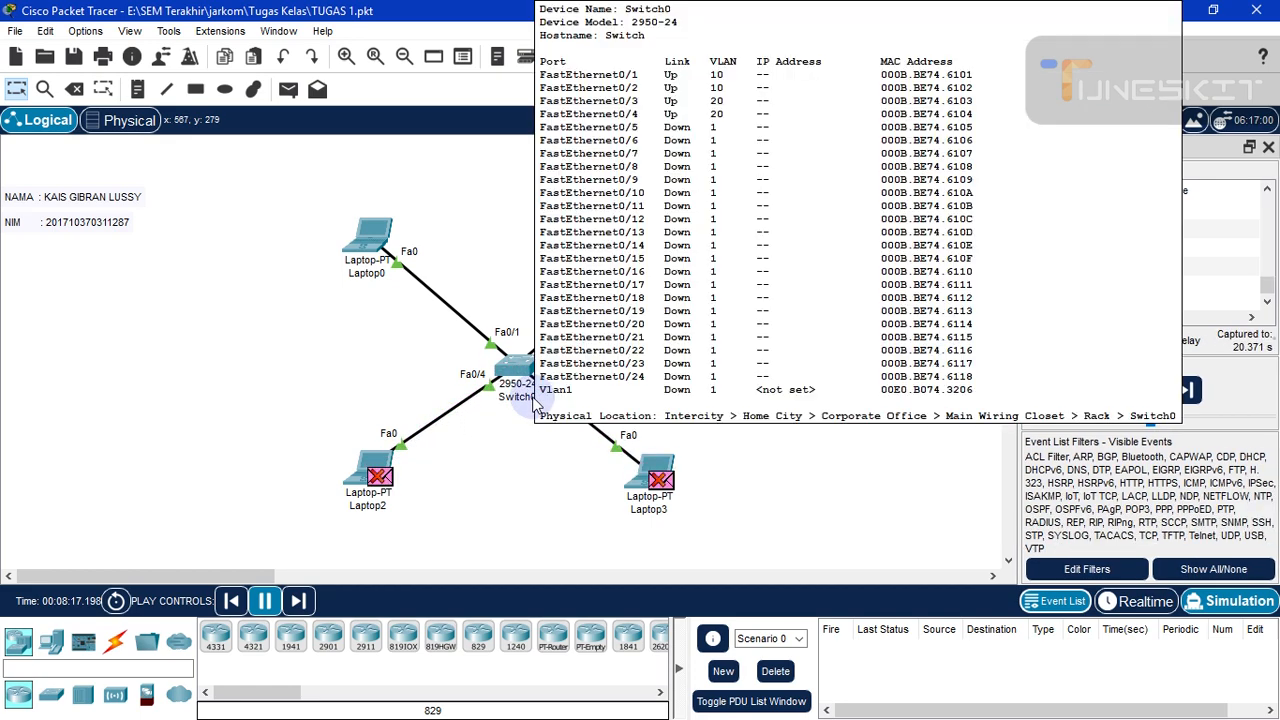